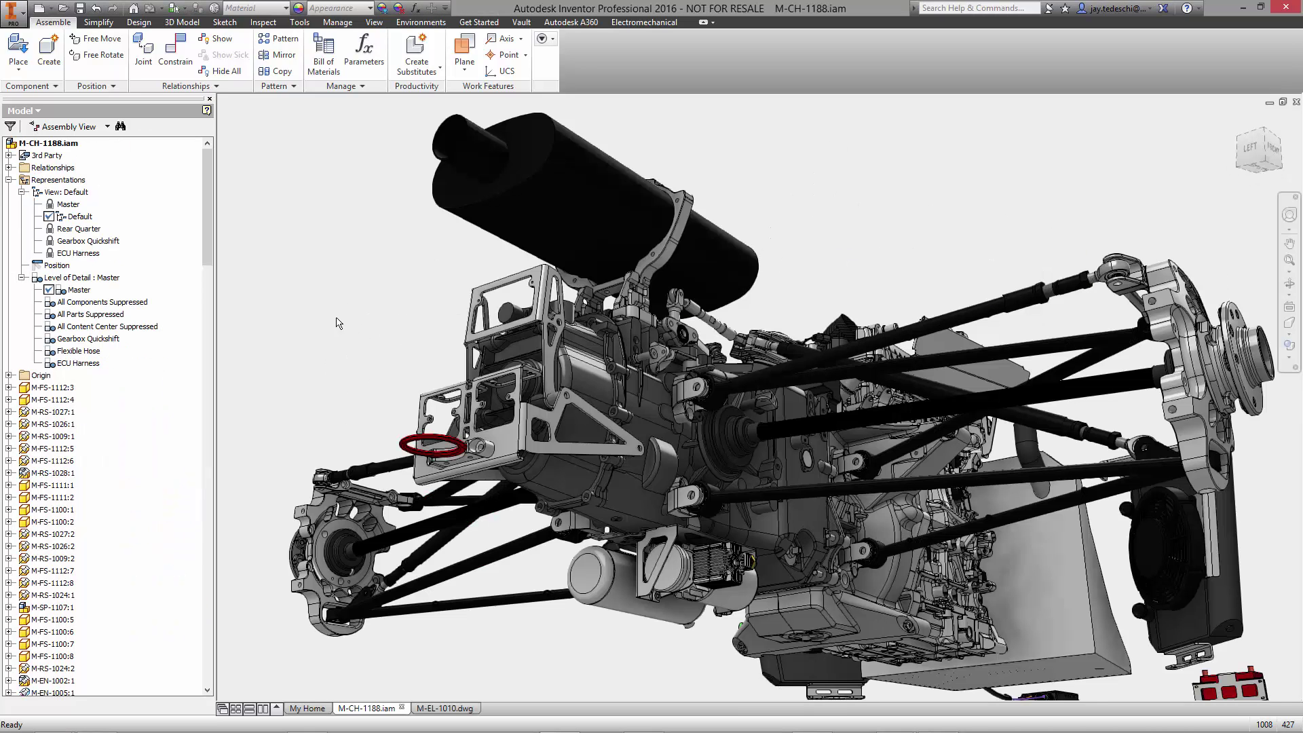
Activate the ECU Harness view representation of M-CH-1188.iam to show the engine wiring
{"action": "right_click", "coordinate": [93, 256]}
{"action": "left_click", "coordinate": [122, 288]}
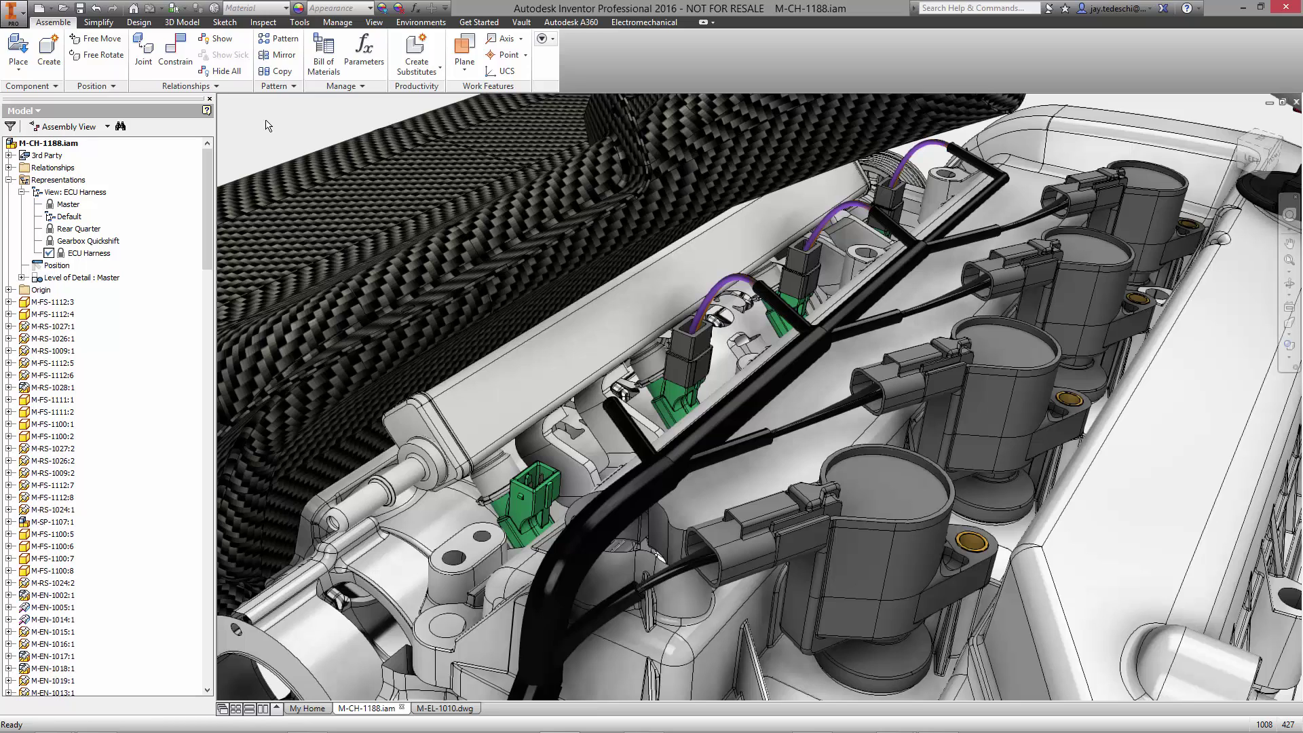
Create the 'Mono (Electrical System), ECU Harness' electromechanical link file for M-CH-1188.iam, checking out all files
{"action": "left_click", "coordinate": [644, 22]}
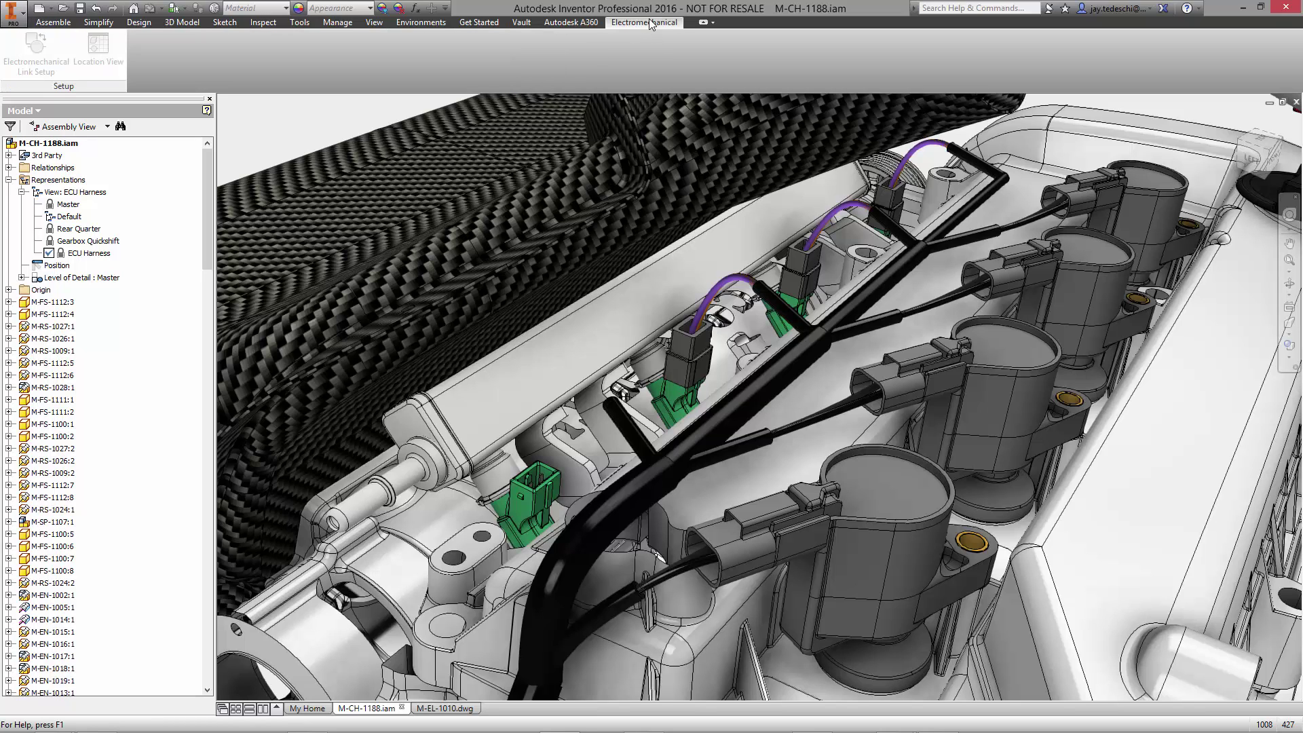
{"action": "left_click", "coordinate": [36, 64]}
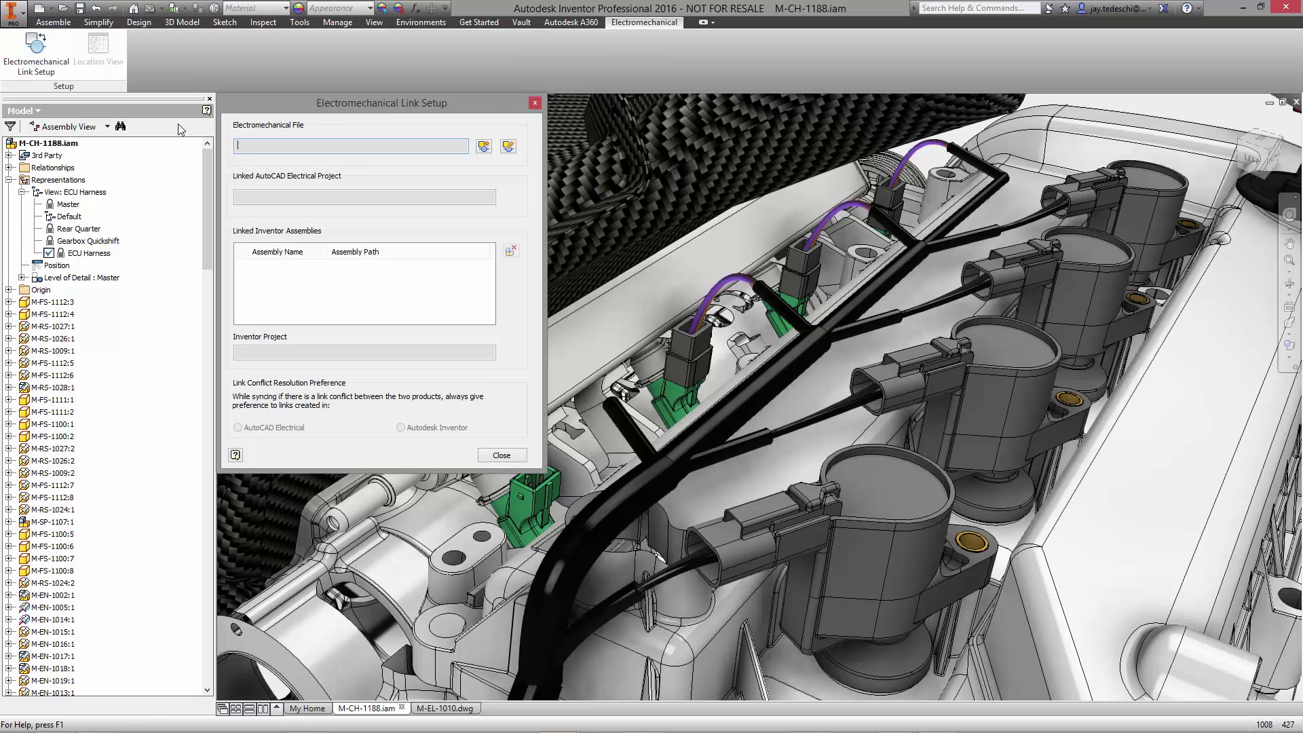
{"action": "left_click", "coordinate": [483, 147]}
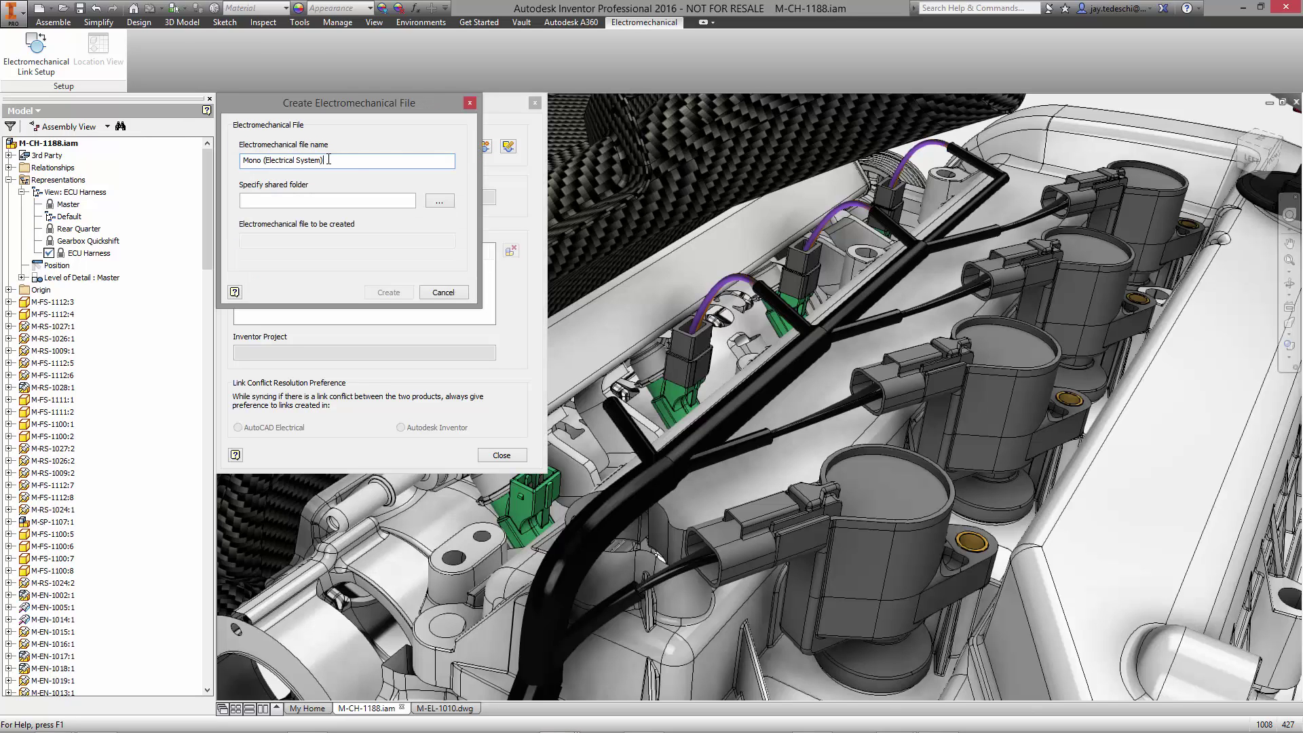
{"action": "type", "text": "arness"}
{"action": "left_click", "coordinate": [396, 293]}
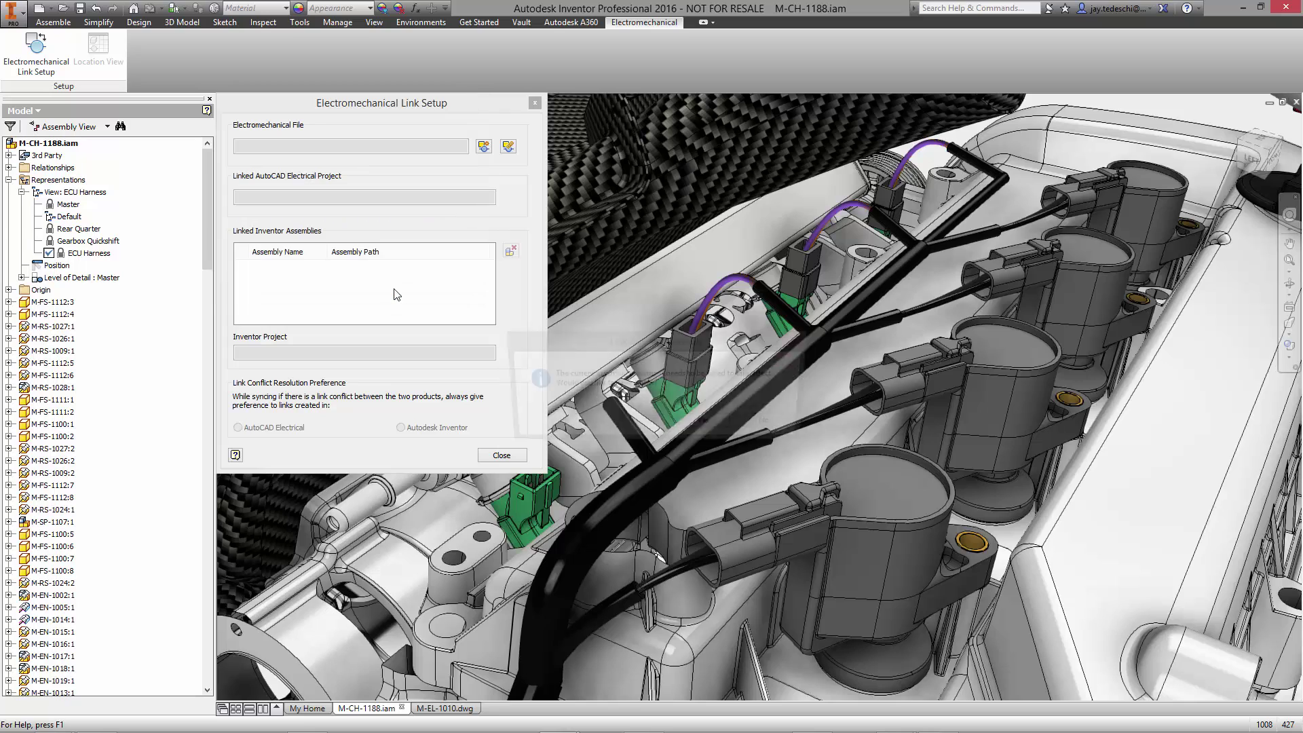
{"action": "left_click", "coordinate": [705, 425]}
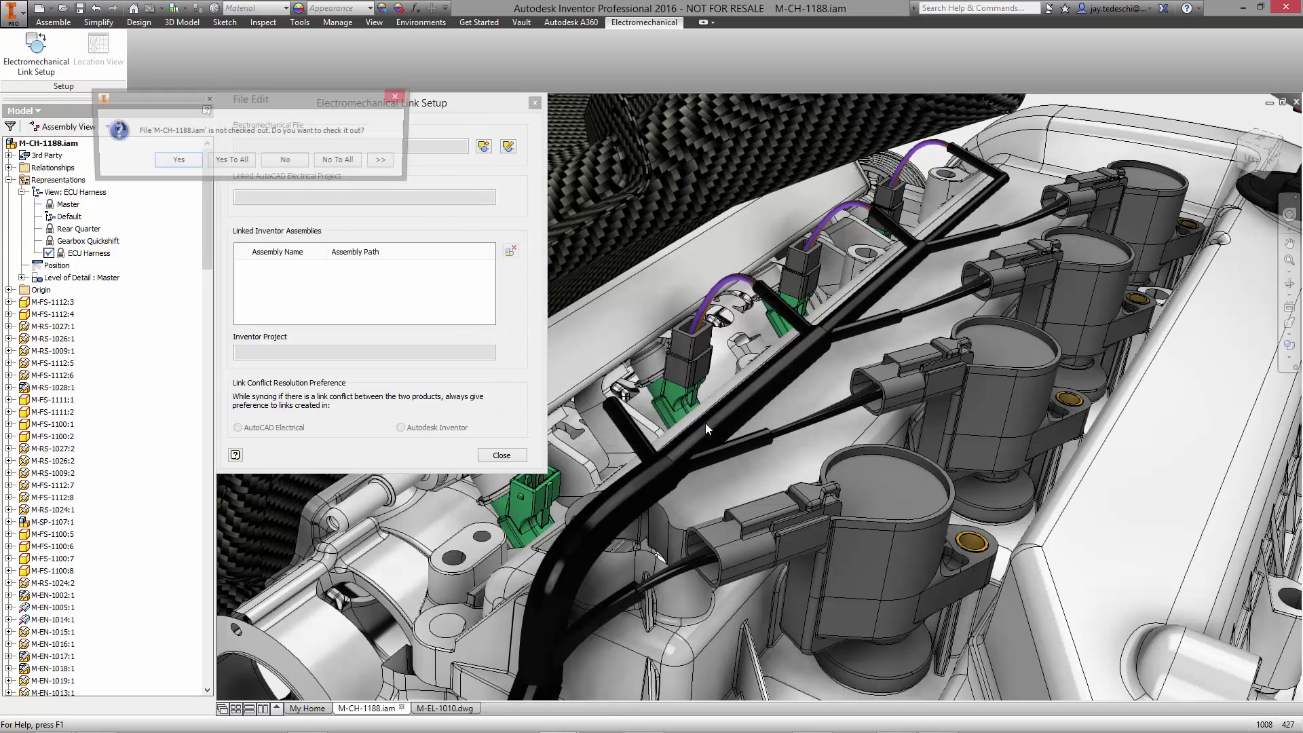
{"action": "left_click", "coordinate": [235, 159]}
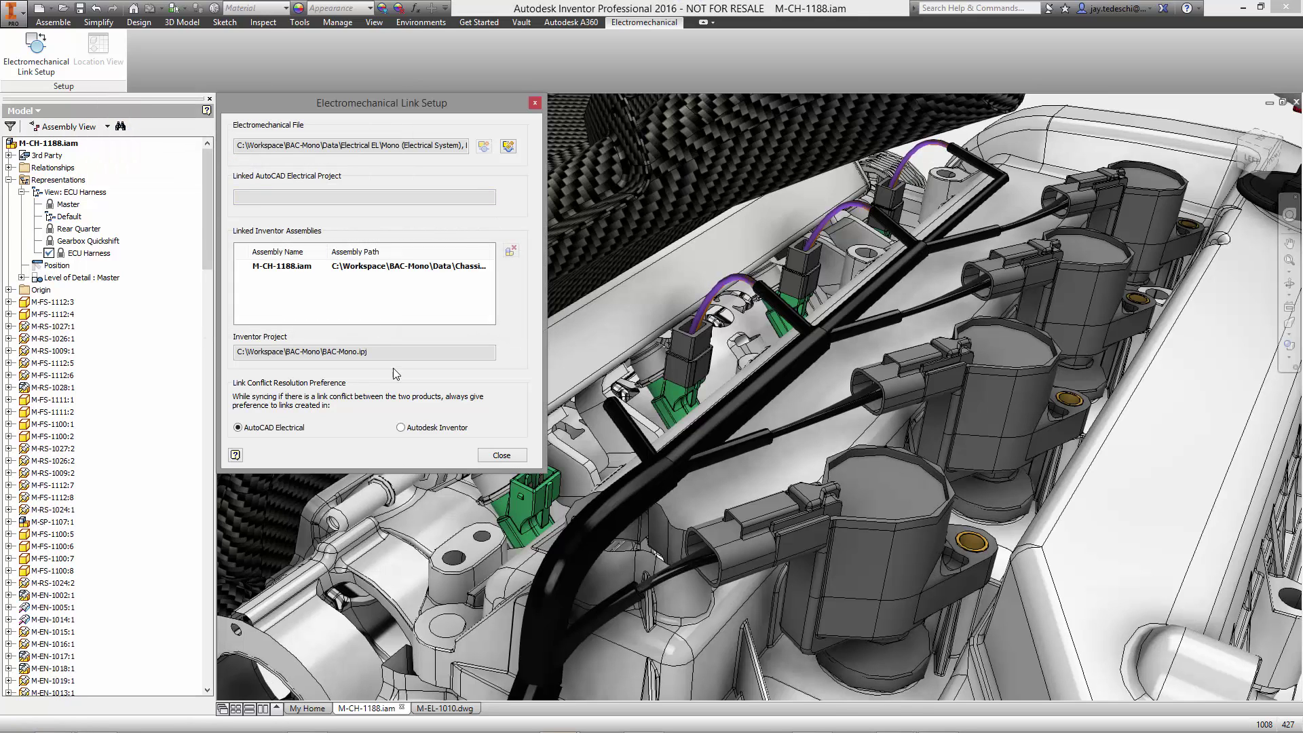
{"action": "left_click", "coordinate": [502, 455]}
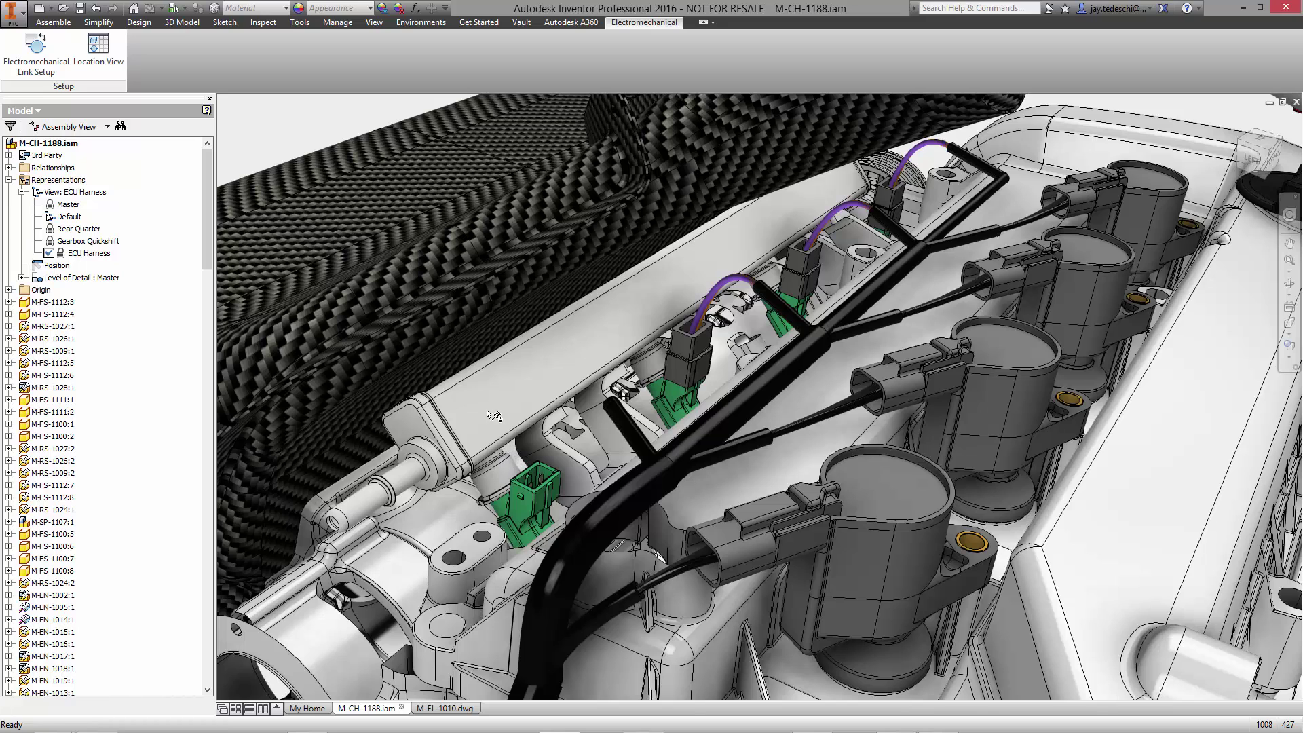
In Location View, highlight the Coil Plug:3 and Injector EV1:6 connectors in the model
{"action": "left_click", "coordinate": [106, 60]}
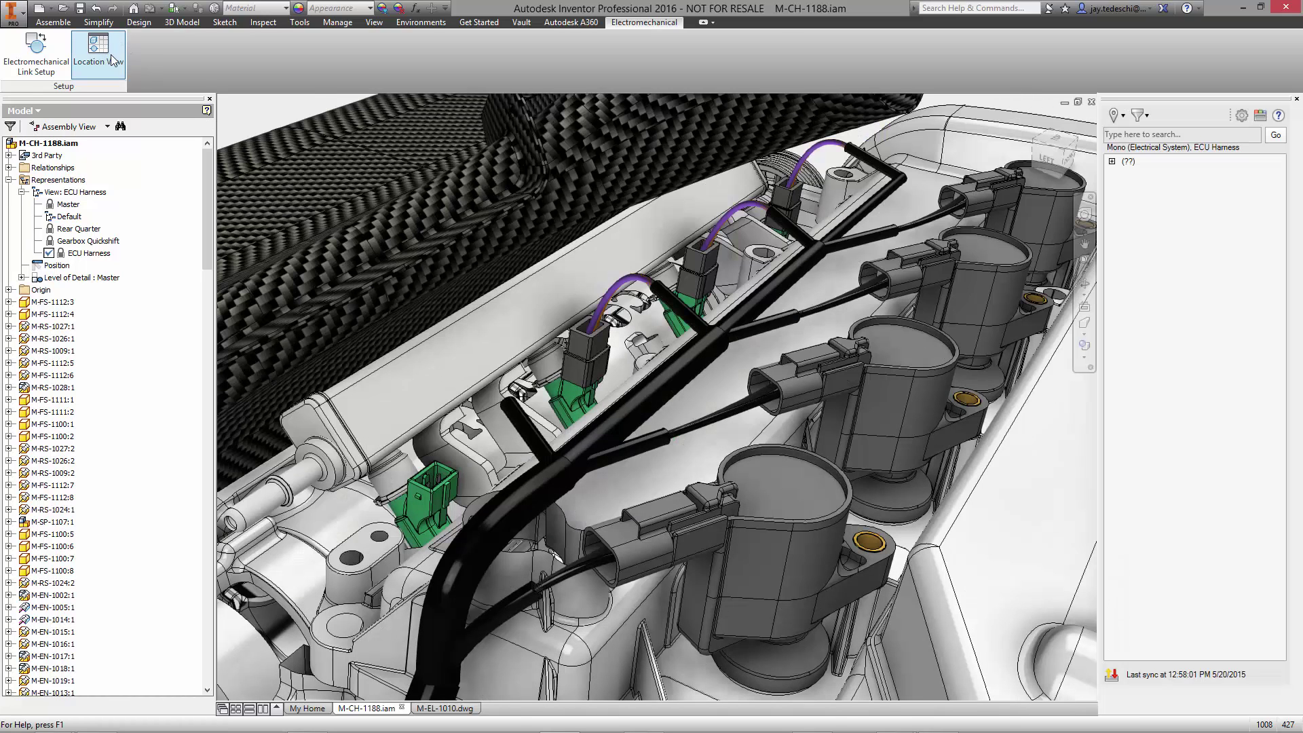
{"action": "left_click", "coordinate": [1125, 171]}
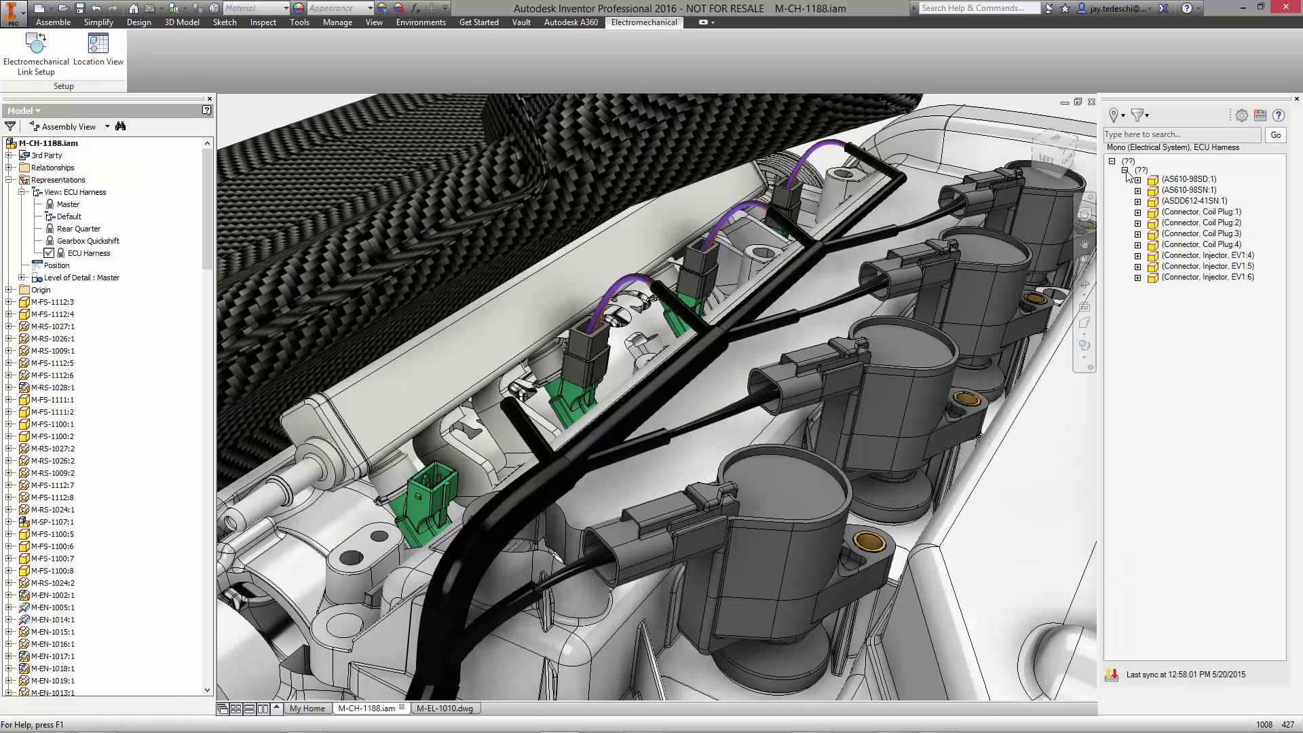
{"action": "left_click", "coordinate": [1214, 233]}
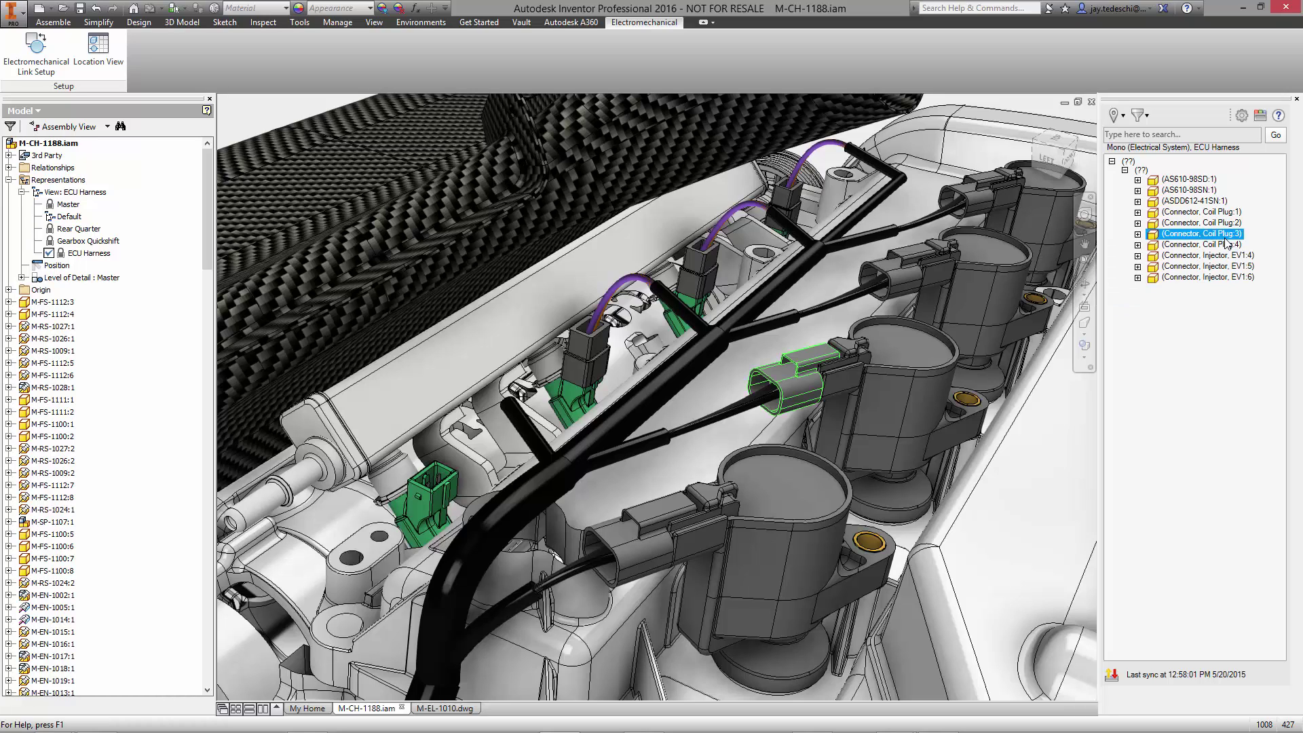
{"action": "left_click", "coordinate": [1225, 278]}
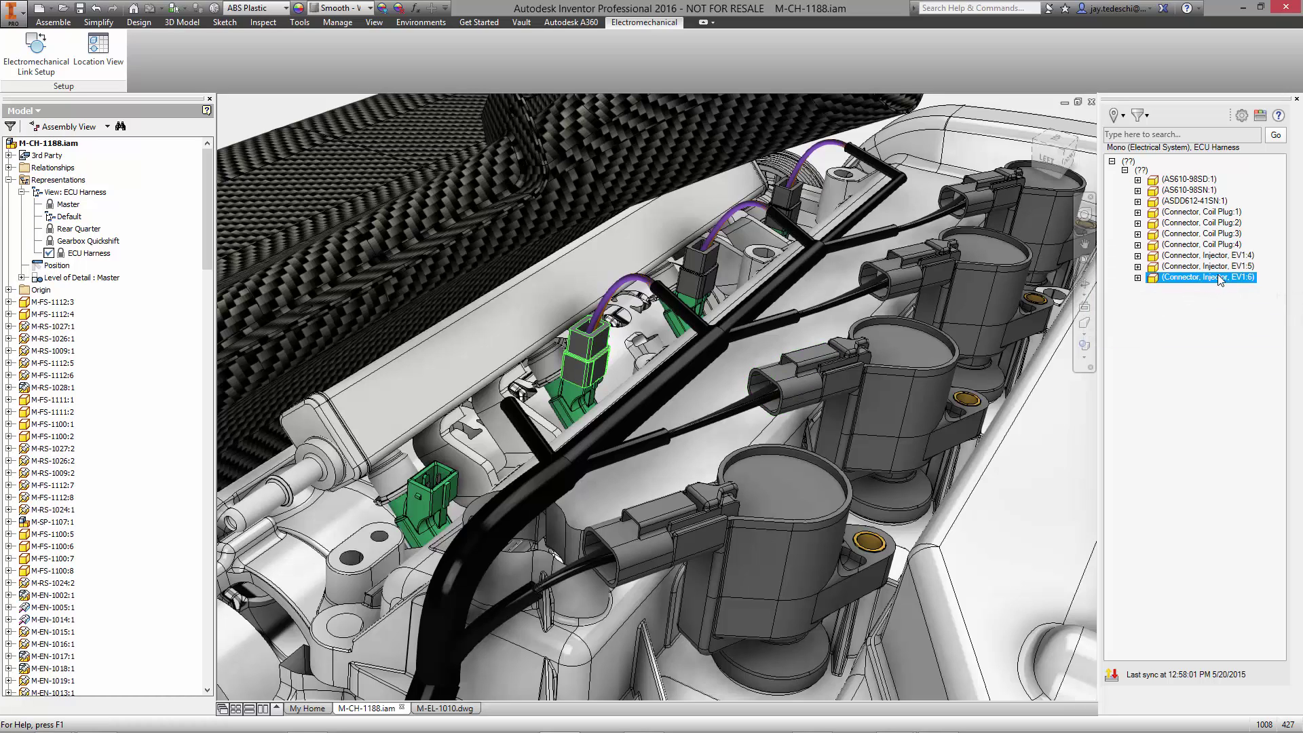
{"action": "left_click", "coordinate": [282, 122]}
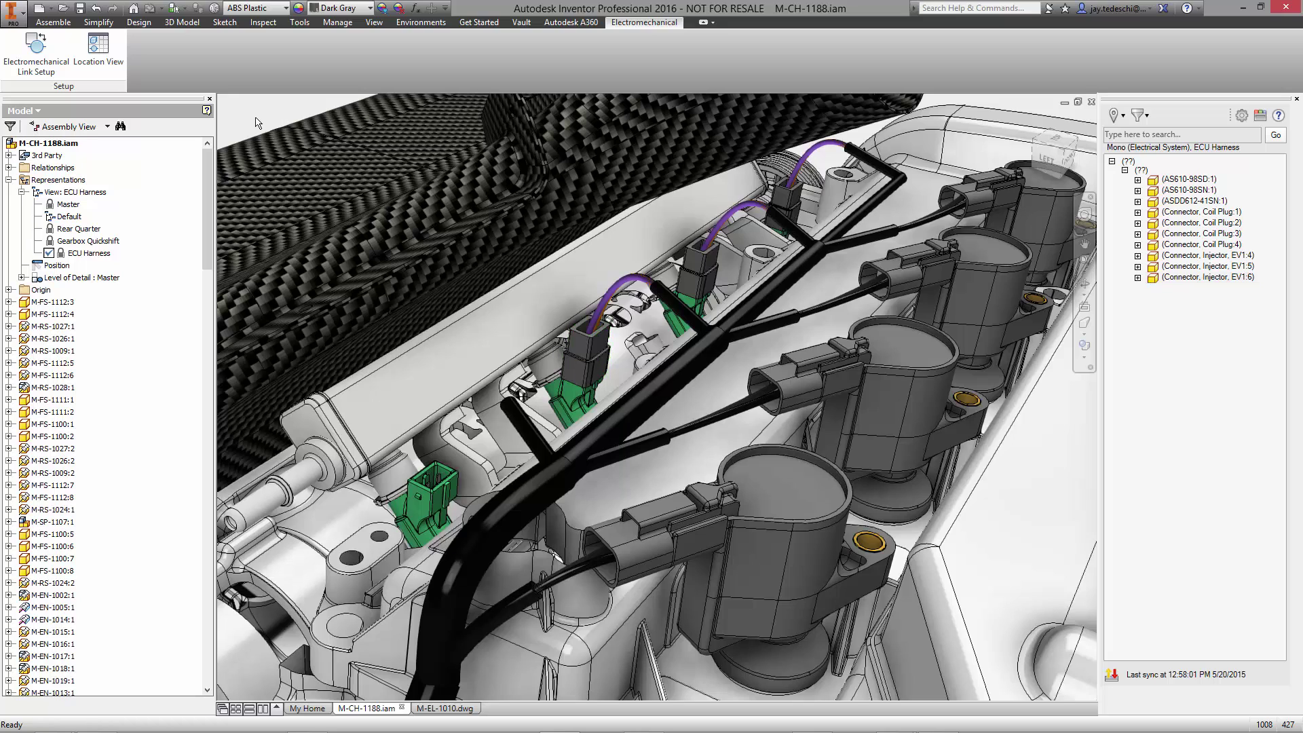
In AutoCAD Electrical, search the vault by File Name for 'HARNESS'
{"action": "left_click", "coordinate": [644, 721]}
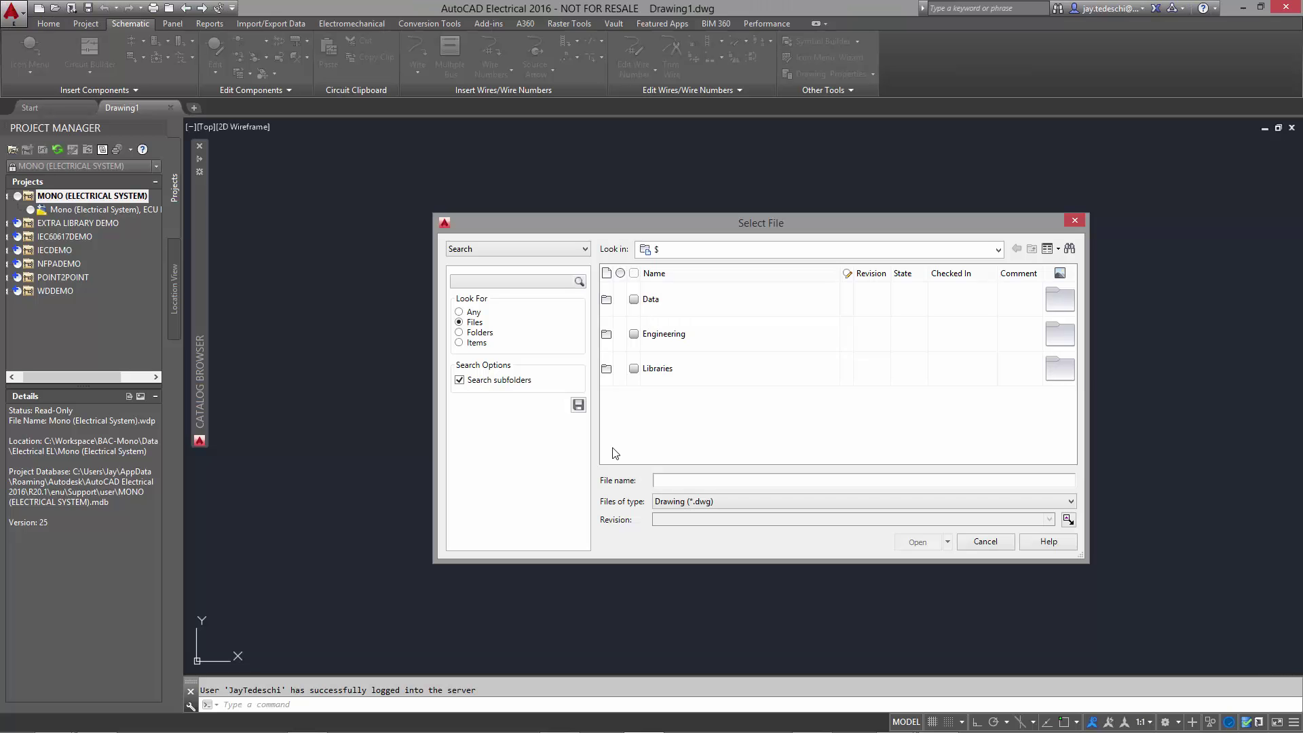
{"action": "left_click", "coordinate": [563, 281]}
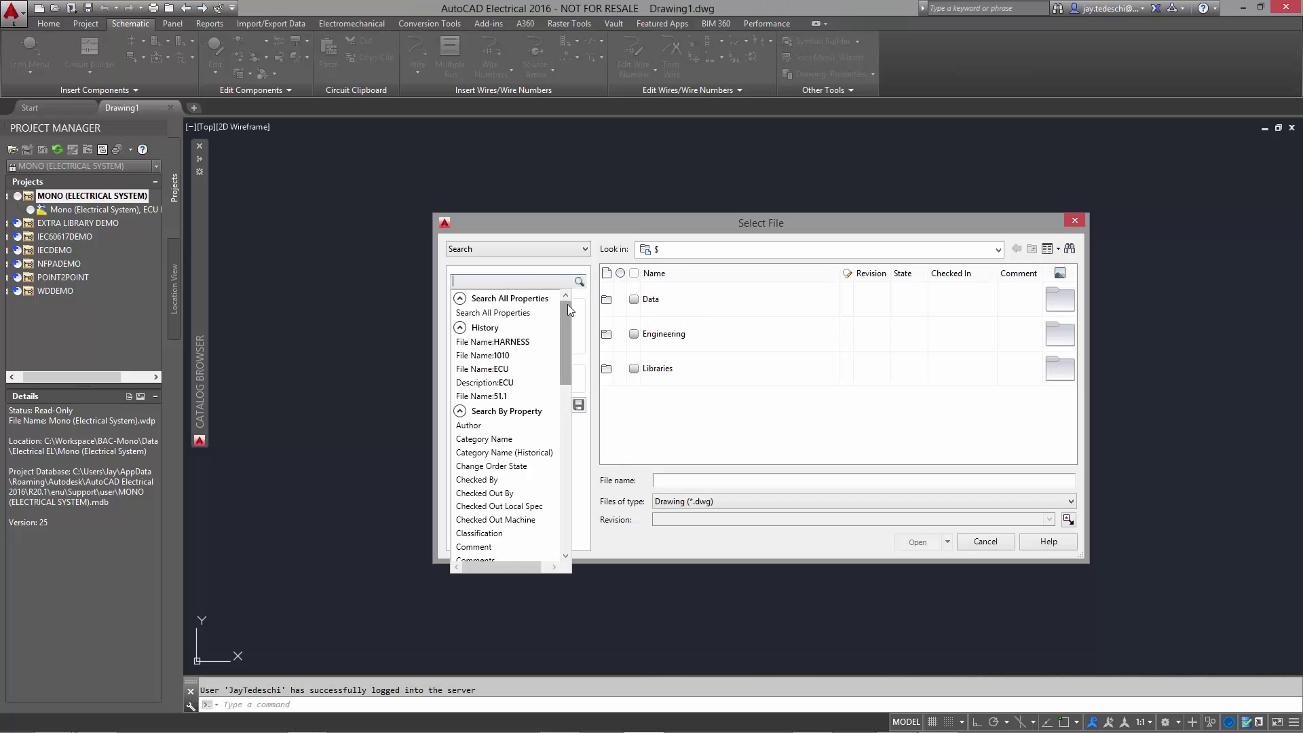
{"action": "left_click_drag", "start_coordinate": [568, 308], "coordinate": [568, 411]}
{"action": "left_click", "coordinate": [487, 424]}
{"action": "left_click", "coordinate": [519, 285]}
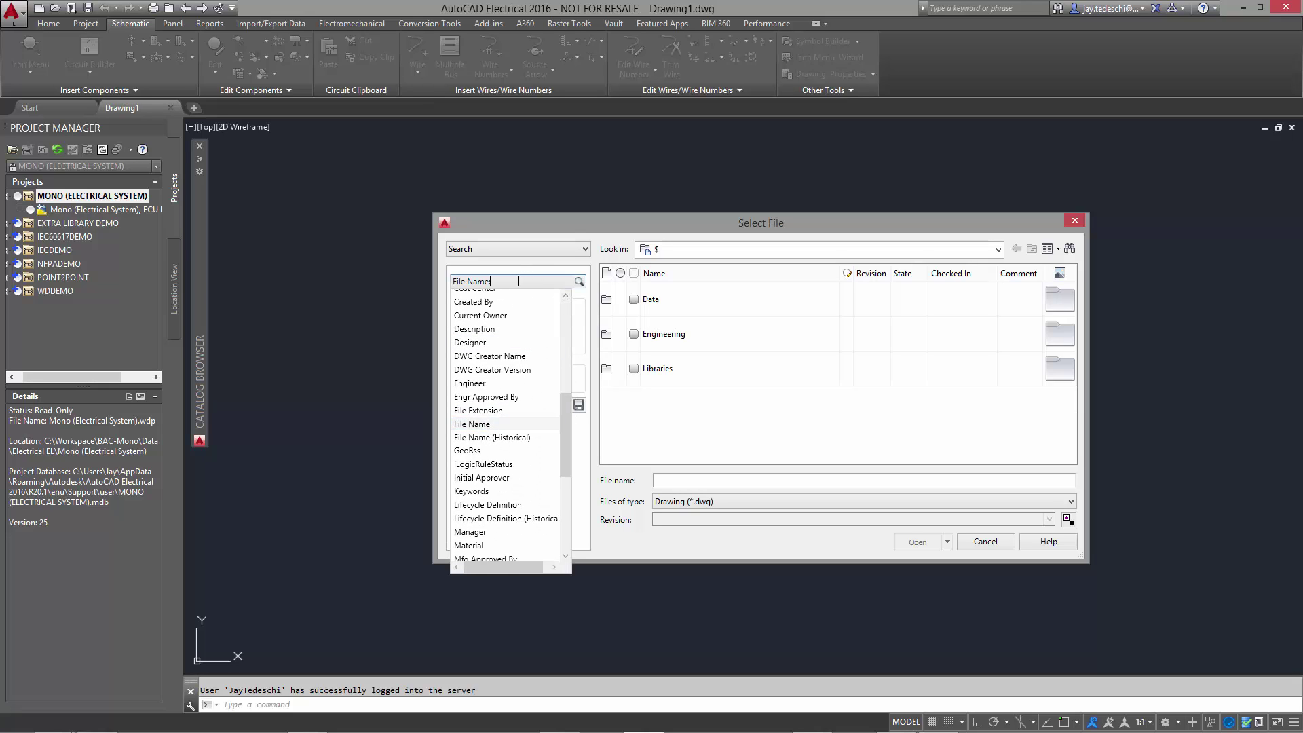
{"action": "type", "text": "HARNESS"}
{"action": "left_click", "coordinate": [585, 280]}
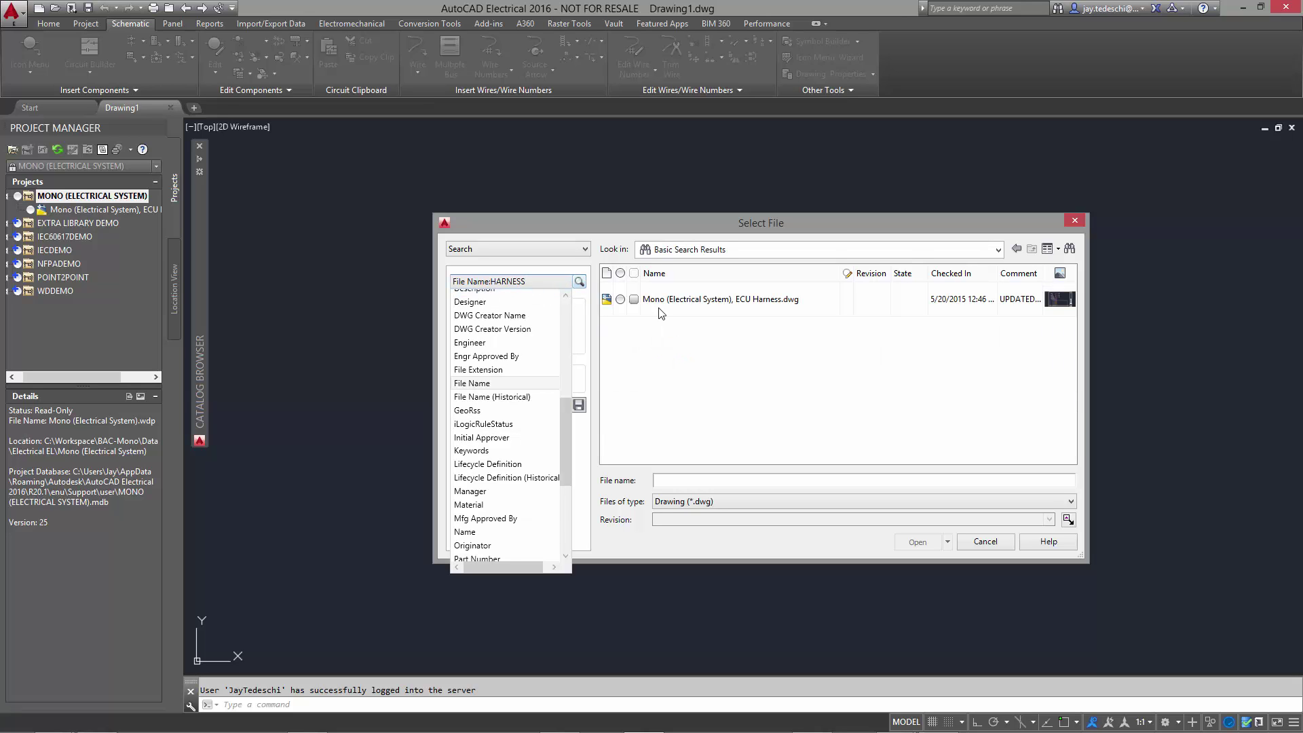
Open 'Mono (Electrical System), ECU Harness.dwg' and check it out for editing
{"action": "left_click", "coordinate": [716, 303]}
{"action": "left_click", "coordinate": [920, 541]}
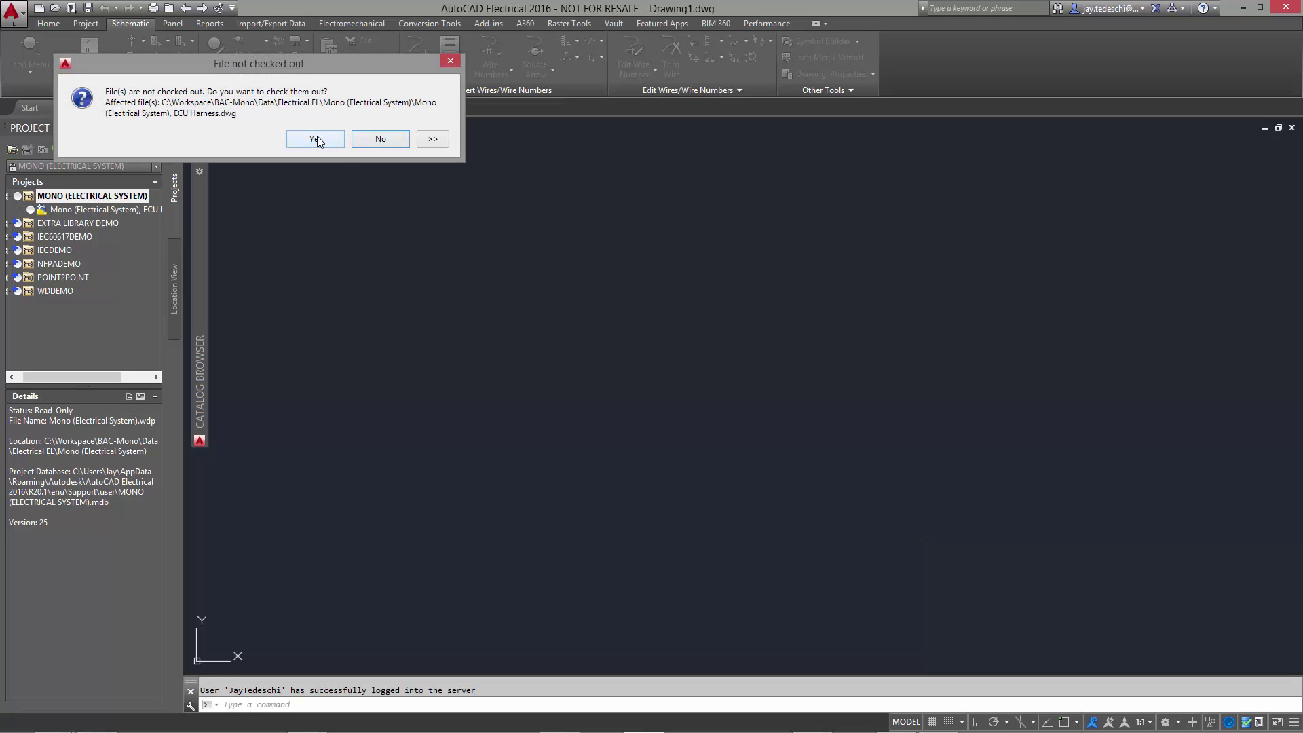
{"action": "left_click", "coordinate": [316, 139]}
Link the AutoCAD Electrical project to the existing ECU Harness .emx link file
{"action": "left_click", "coordinate": [351, 24]}
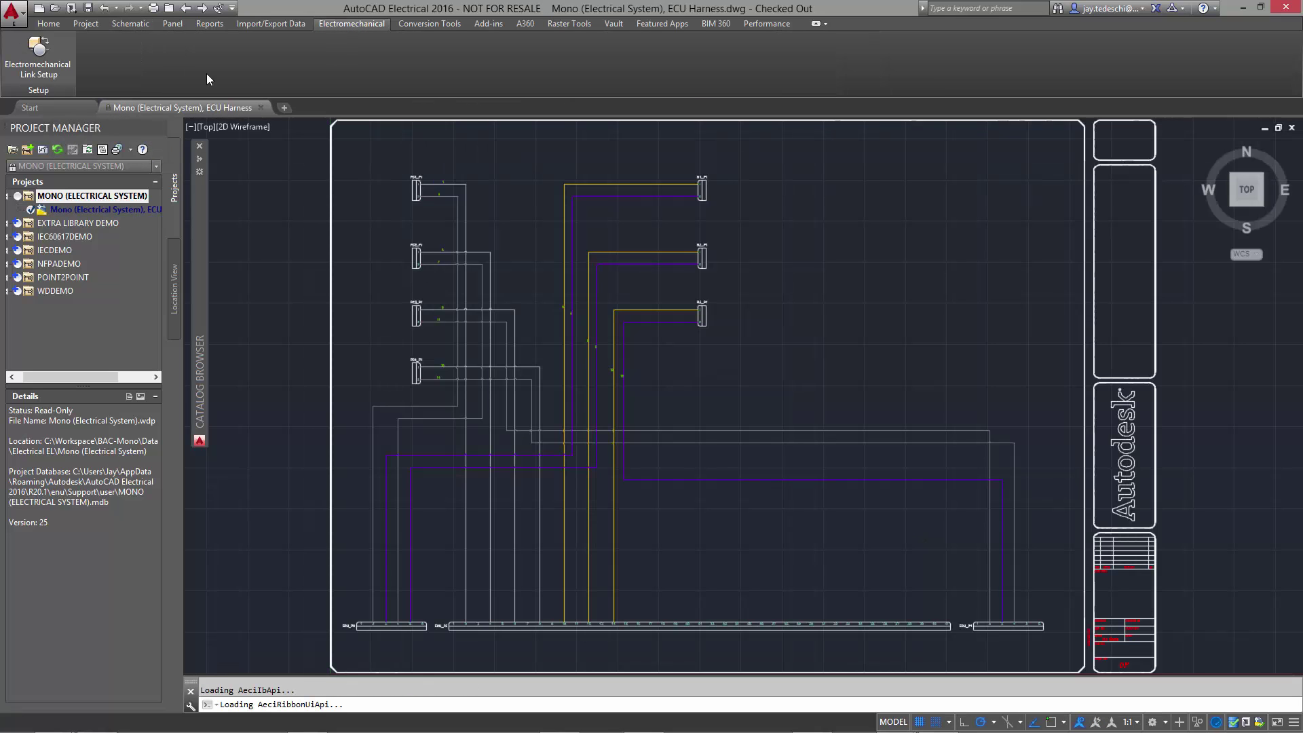
{"action": "left_click", "coordinate": [44, 66]}
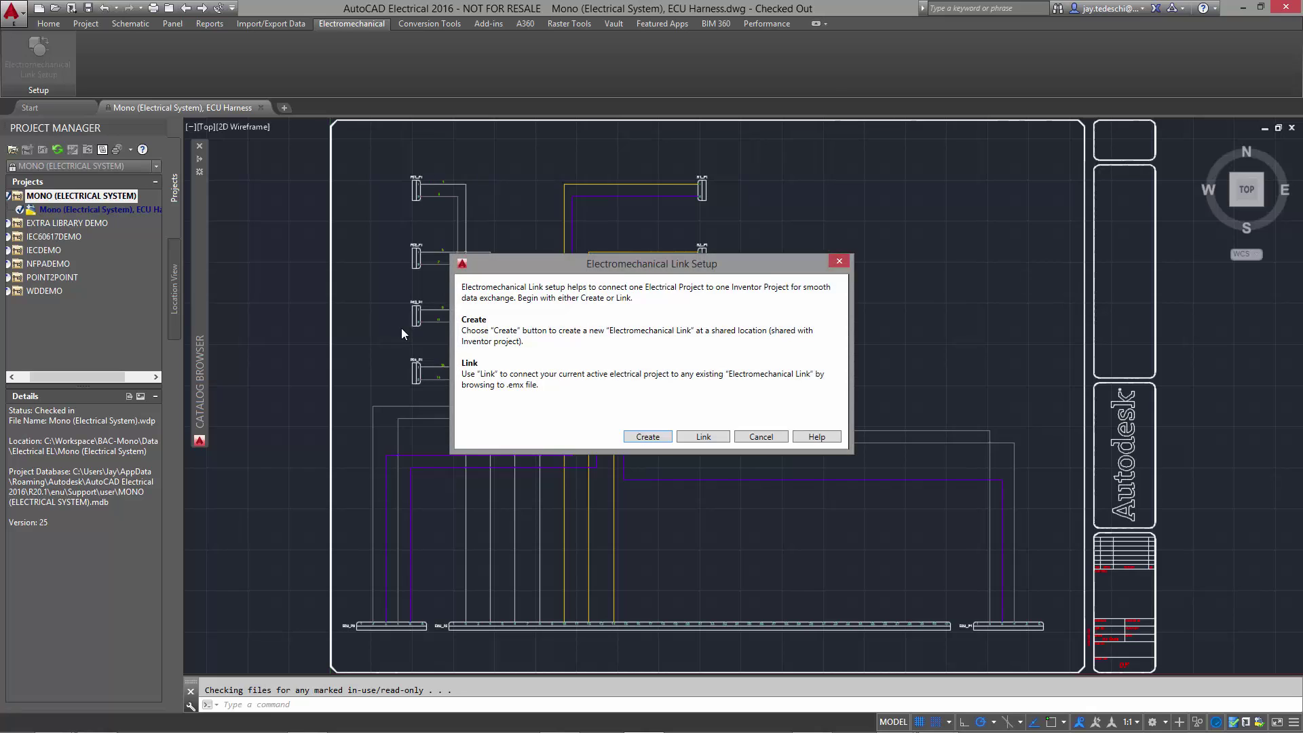
{"action": "left_click", "coordinate": [703, 437]}
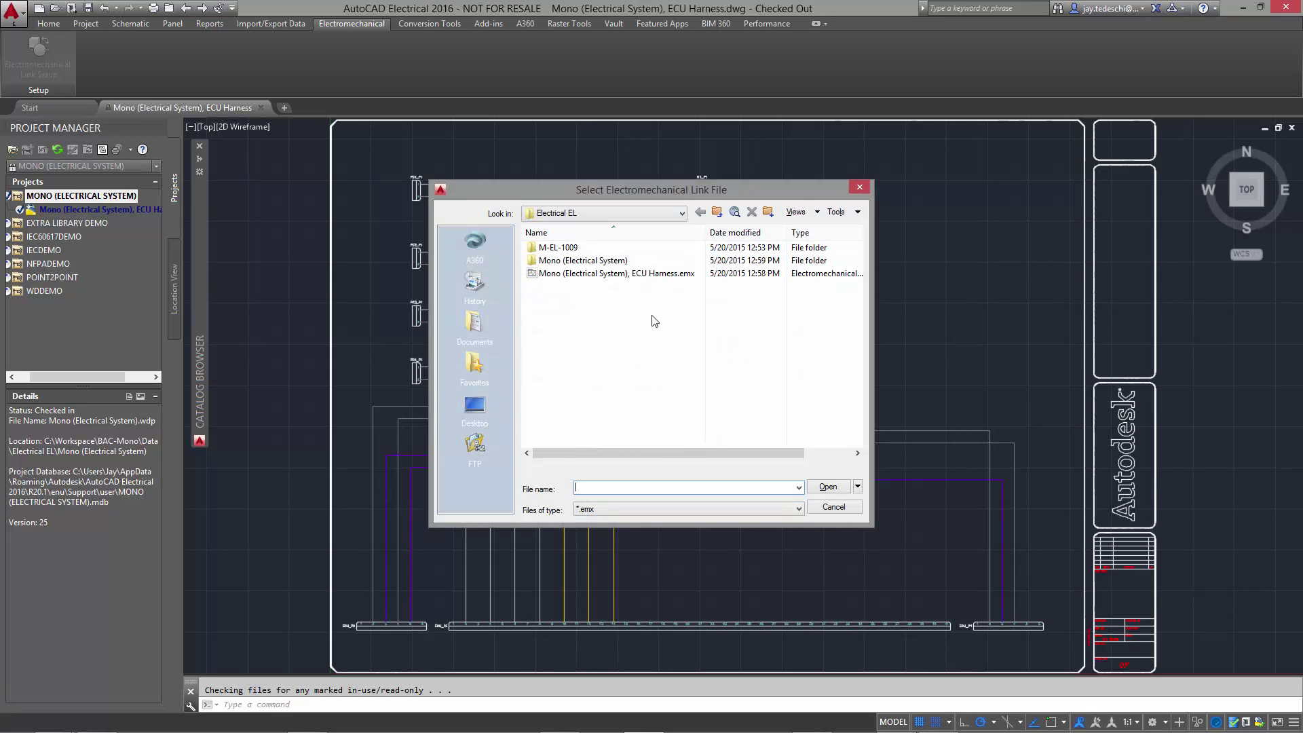
{"action": "left_click", "coordinate": [645, 273]}
{"action": "left_click", "coordinate": [828, 488]}
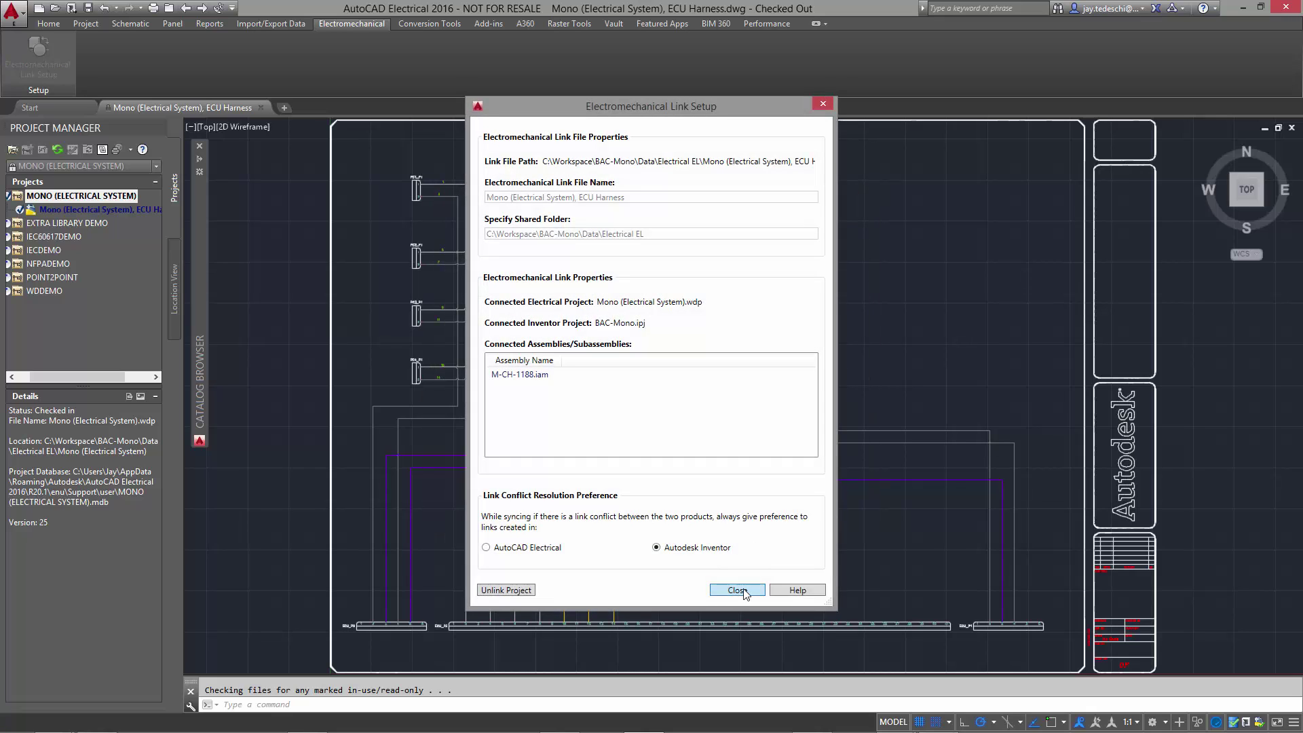
{"action": "left_click", "coordinate": [737, 590]}
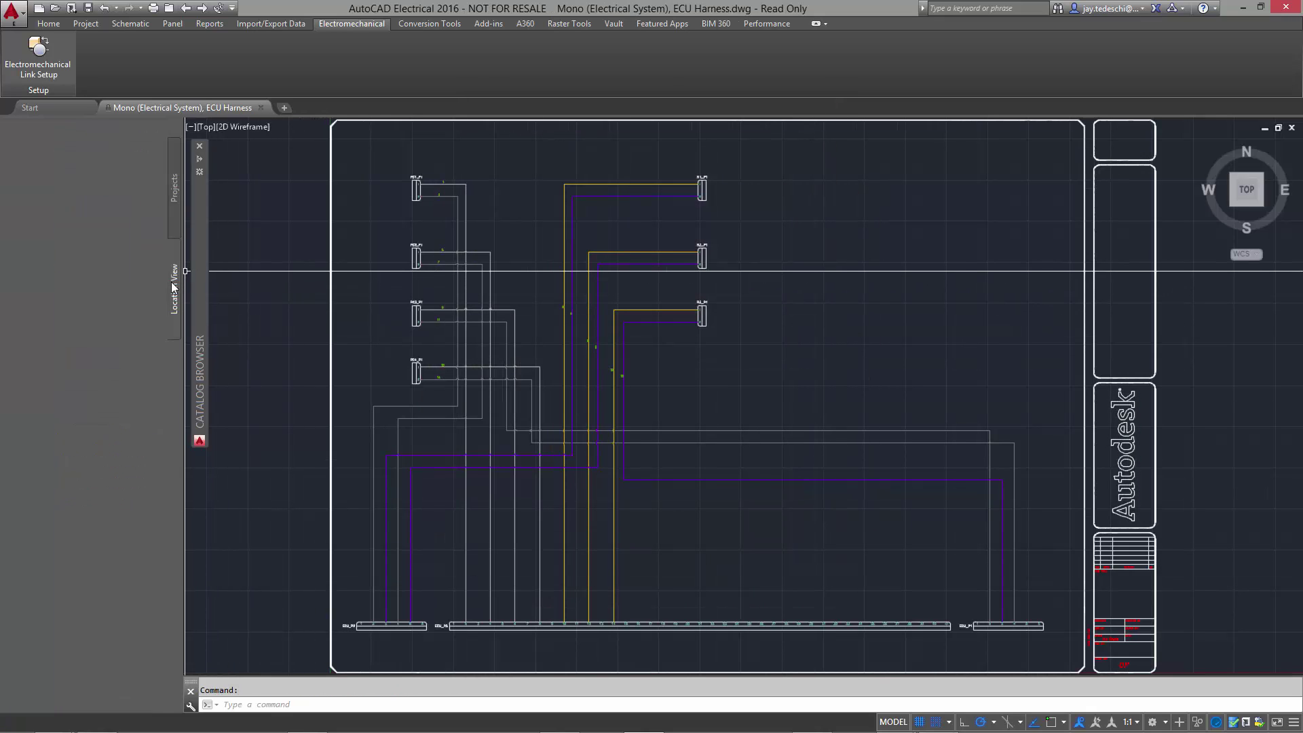
Assign connector ASDD612-41SN:1 to the ECU_P3 plug in the drawing, then briefly inspect ECU_P1's pins
{"action": "mouse_move", "coordinate": [174, 286]}
{"action": "left_click", "coordinate": [11, 199]}
{"action": "left_click", "coordinate": [25, 210]}
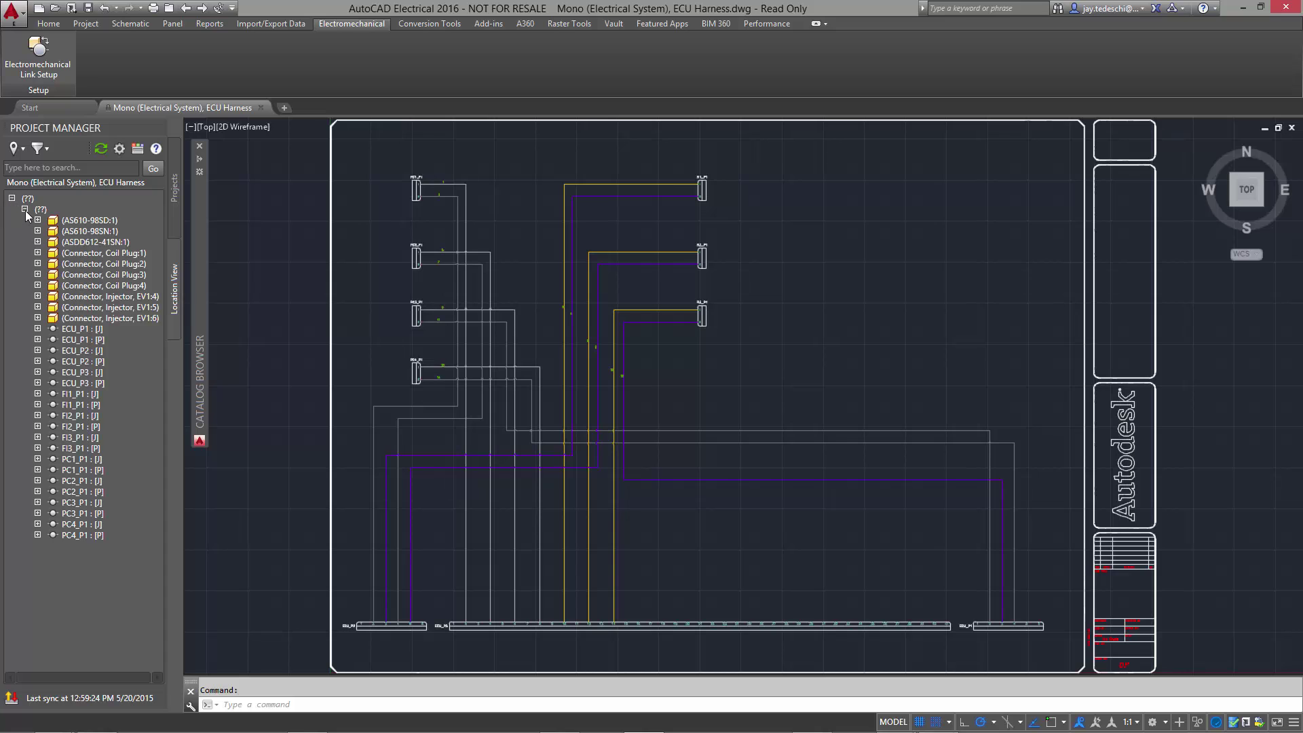
{"action": "right_click", "coordinate": [115, 242]}
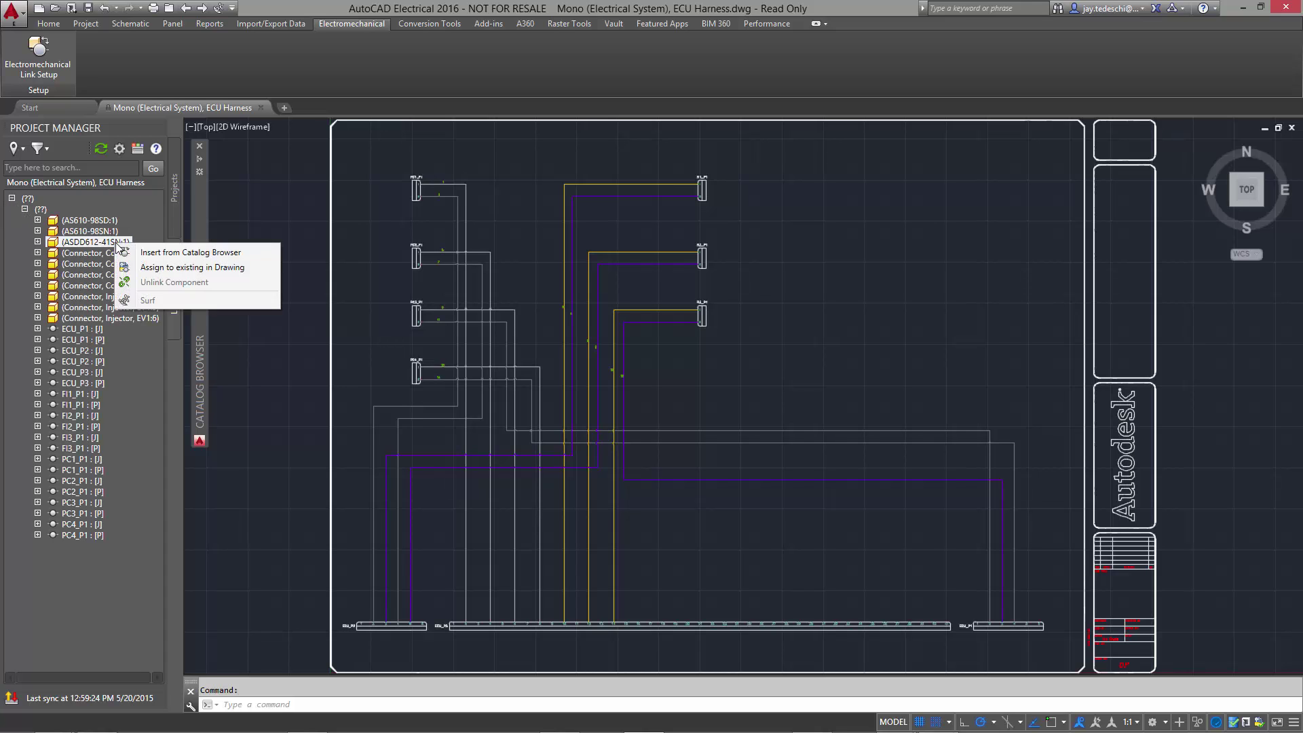
{"action": "left_click", "coordinate": [252, 268]}
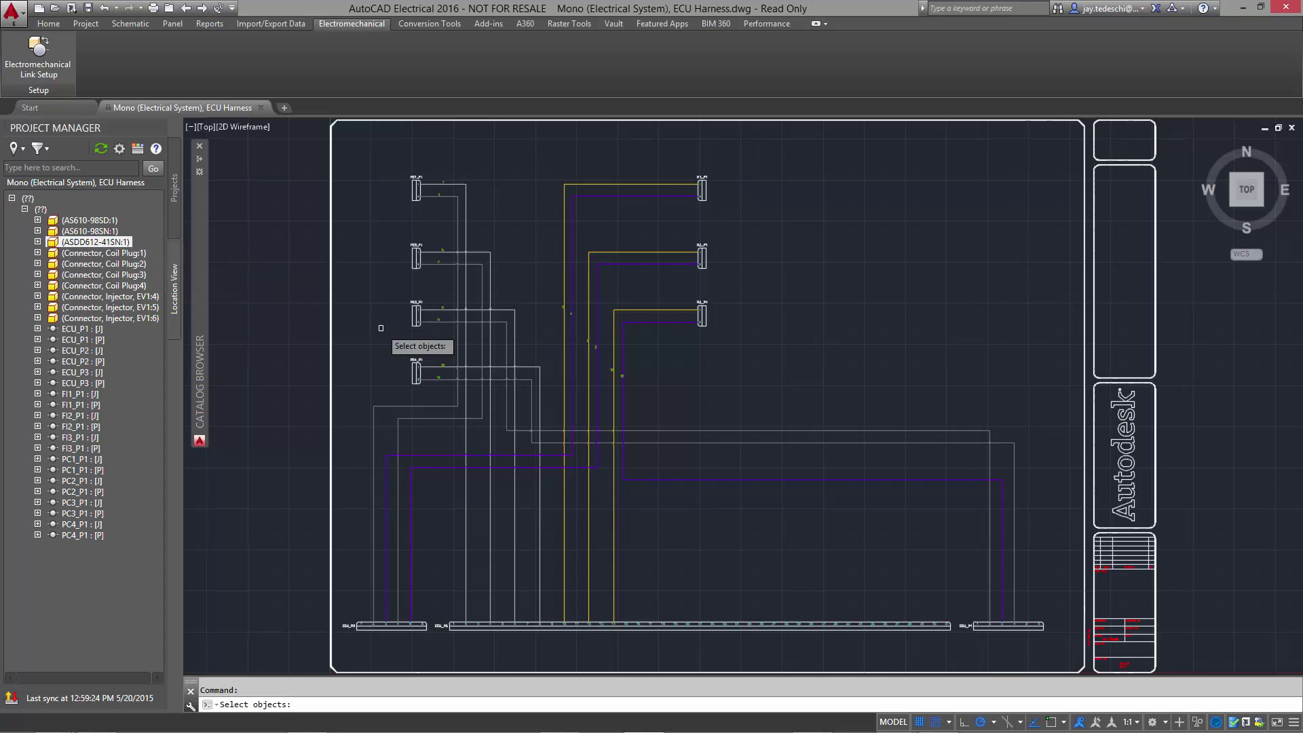
{"action": "left_click", "coordinate": [691, 624]}
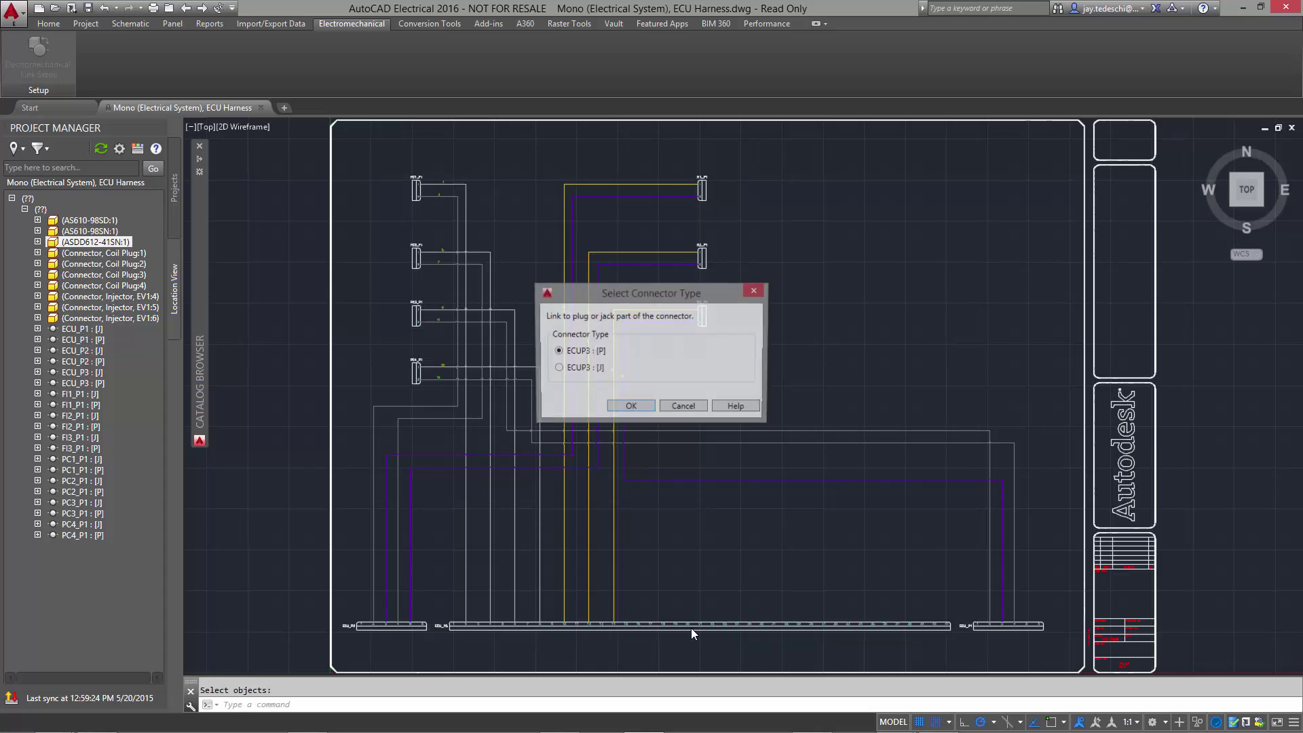
{"action": "left_click", "coordinate": [621, 407]}
{"action": "key", "text": "Return"}
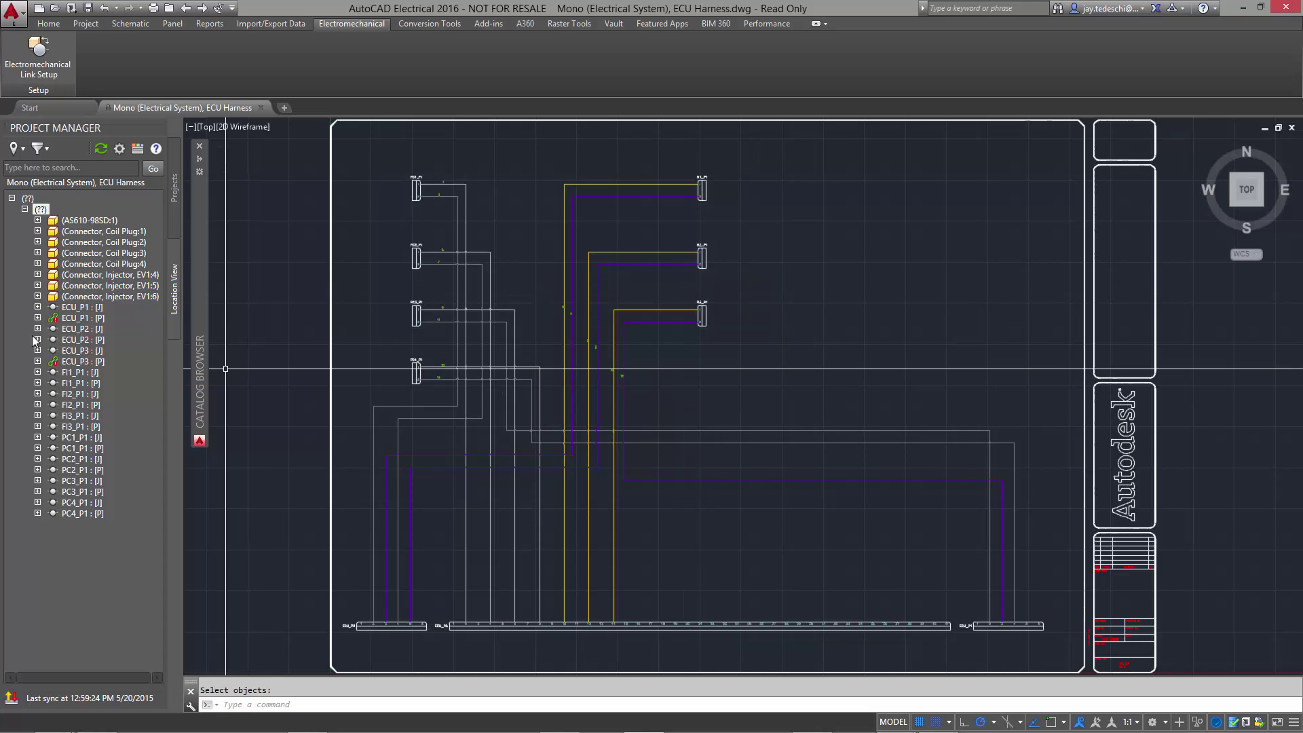
{"action": "left_click", "coordinate": [38, 318]}
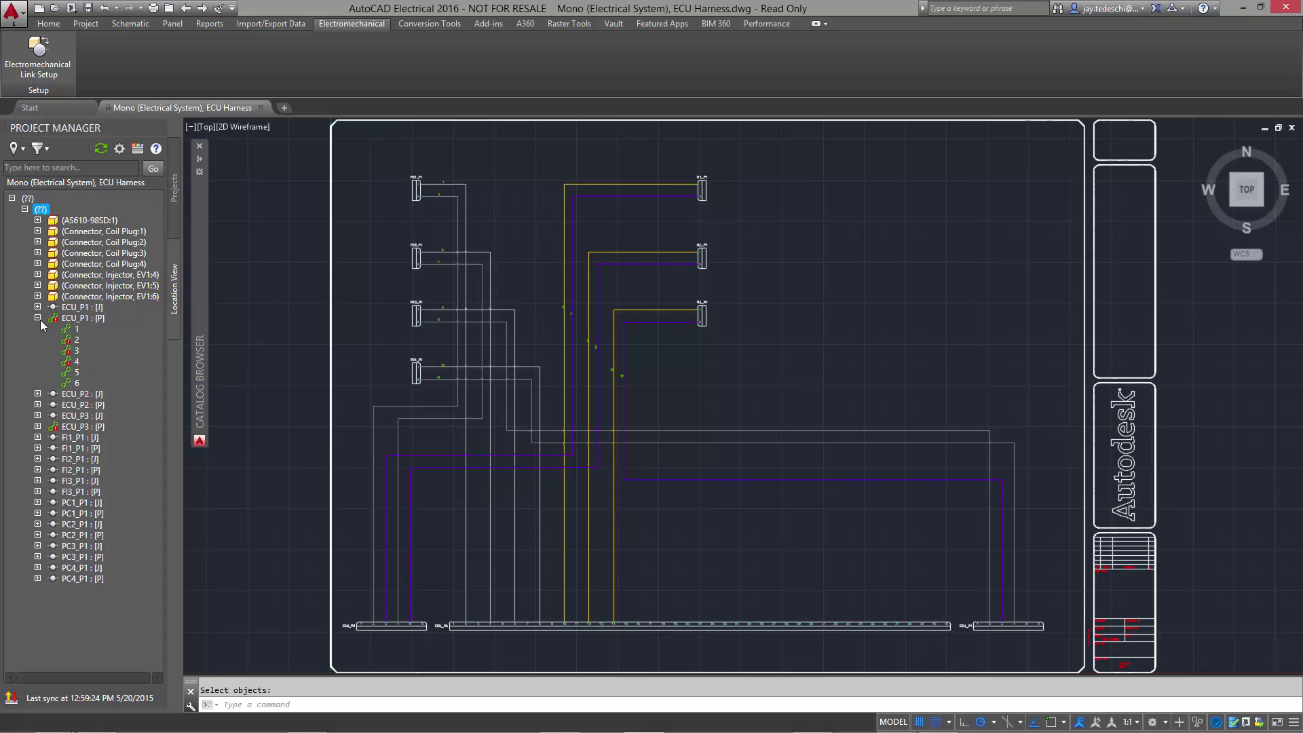
{"action": "left_click", "coordinate": [38, 318]}
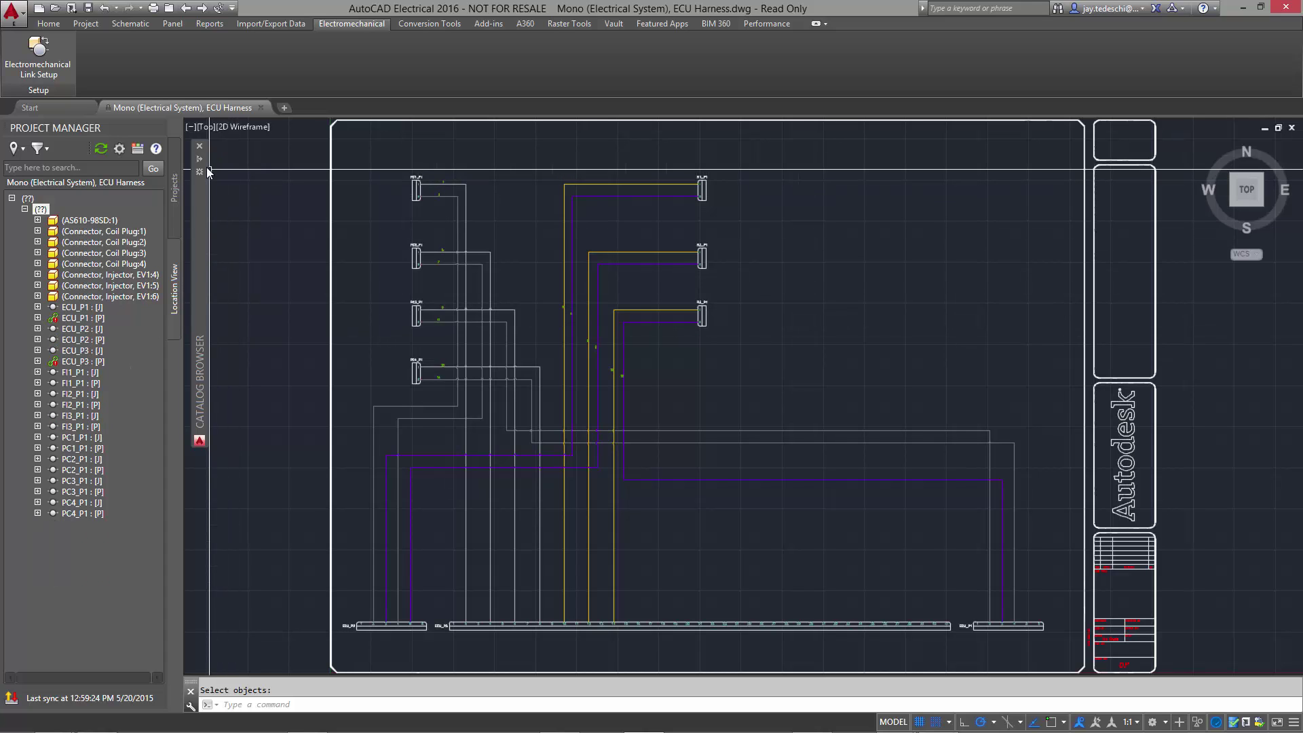
Search the catalog for BOSCH and insert the Bosch connector below the injectors, tagged FI4_P1
{"action": "mouse_move", "coordinate": [204, 166]}
{"action": "left_click", "coordinate": [296, 186]}
{"action": "type", "text": "BOSCH"}
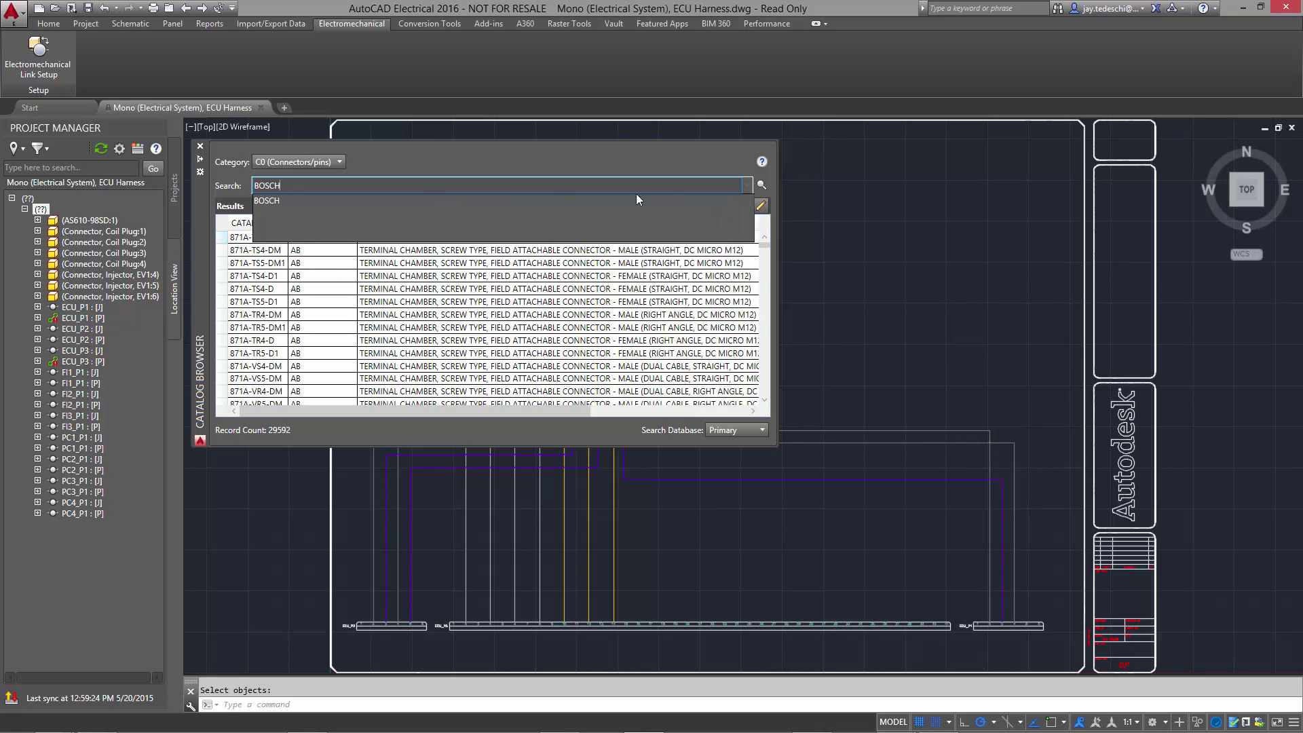
{"action": "key", "text": "Return"}
{"action": "mouse_move", "coordinate": [328, 239]}
{"action": "left_click", "coordinate": [363, 205]}
{"action": "scroll", "coordinate": [703, 384], "scroll_direction": "up", "scroll_amount": 4}
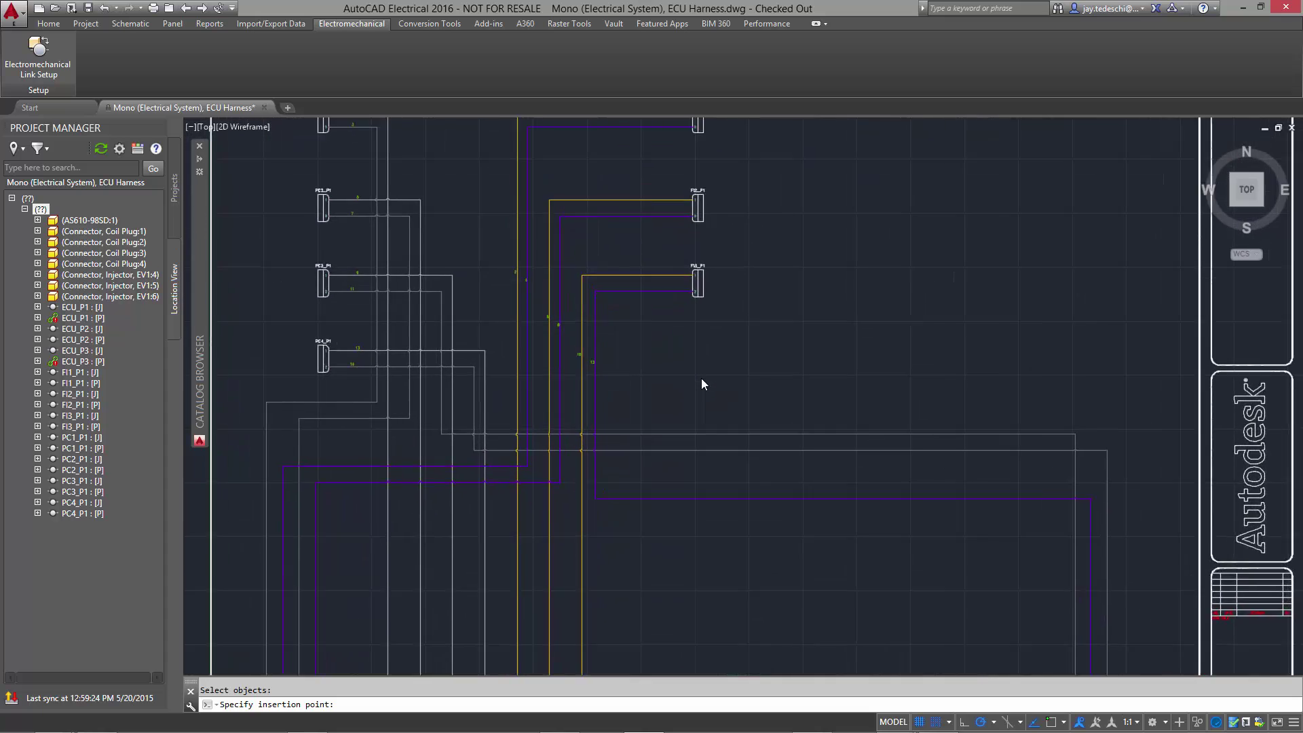
{"action": "left_click", "coordinate": [702, 384]}
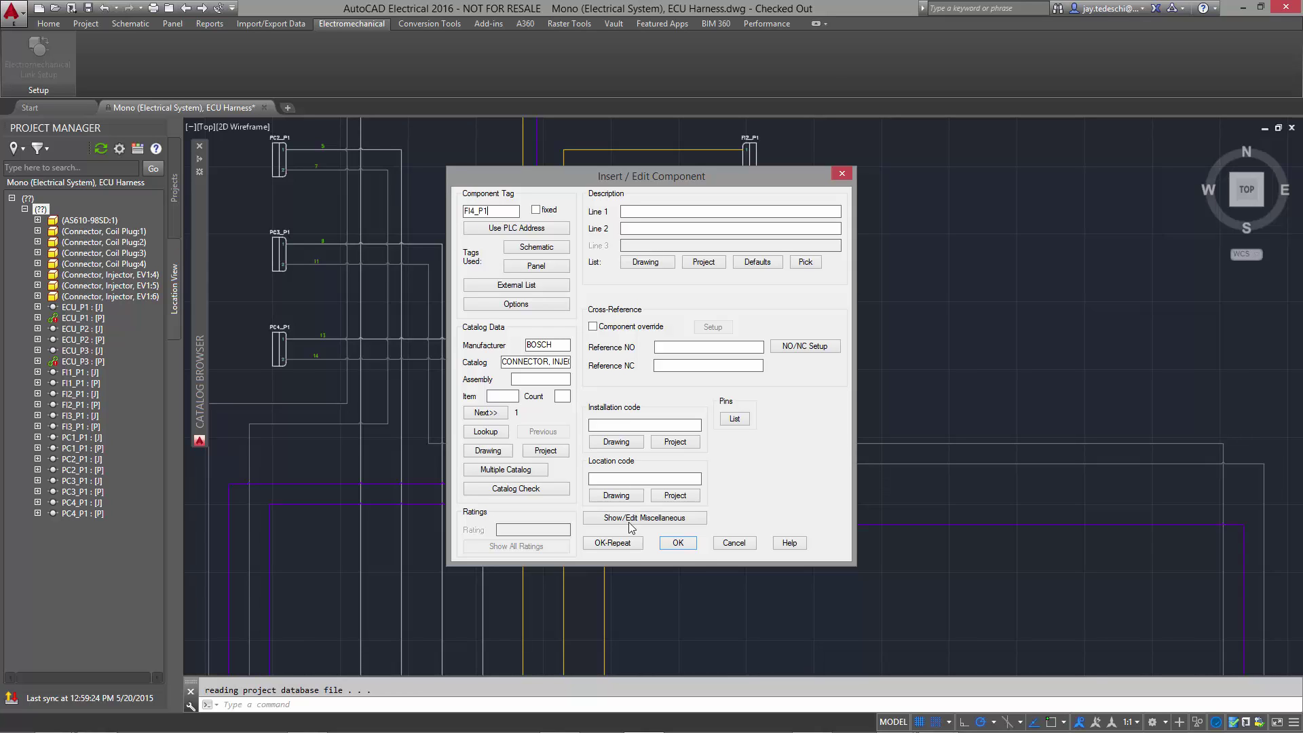
{"action": "left_click", "coordinate": [681, 545]}
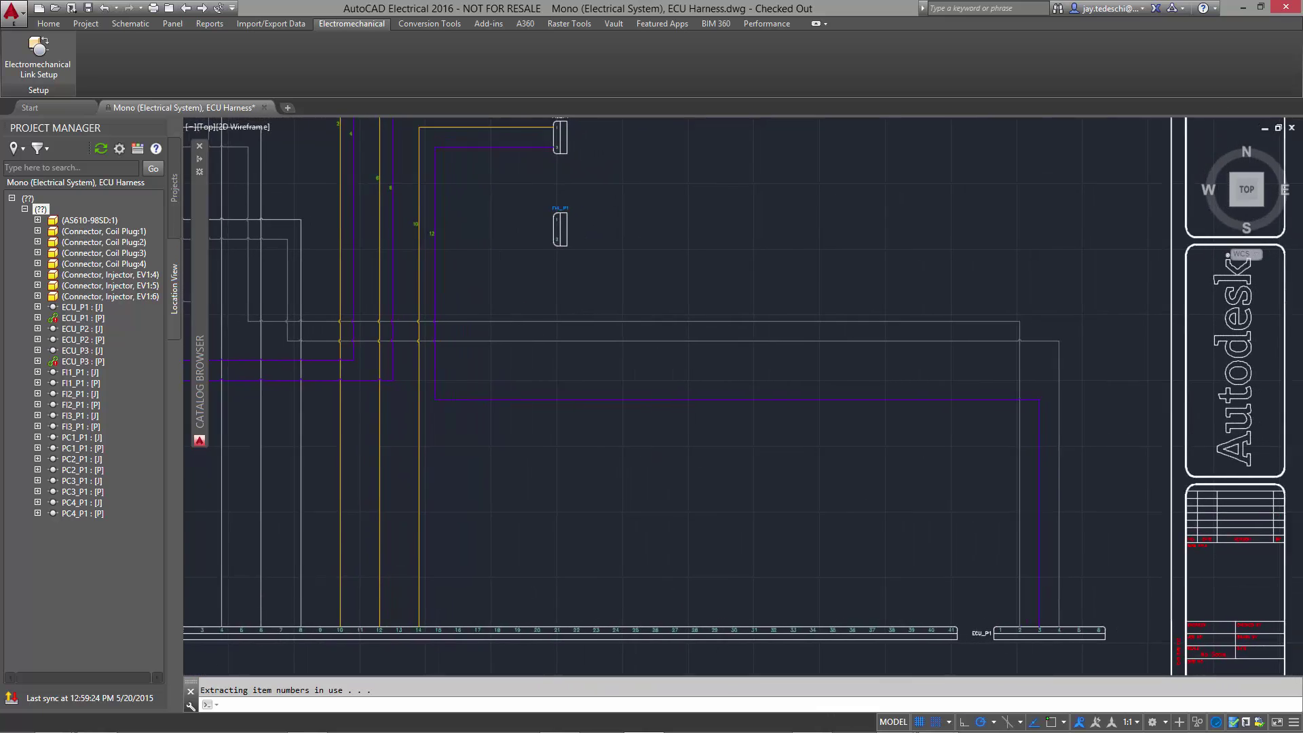
Draw a 12AWG-ORG wire from FI4_P1's upper pin down to the connector strip
{"action": "left_click", "coordinate": [130, 23]}
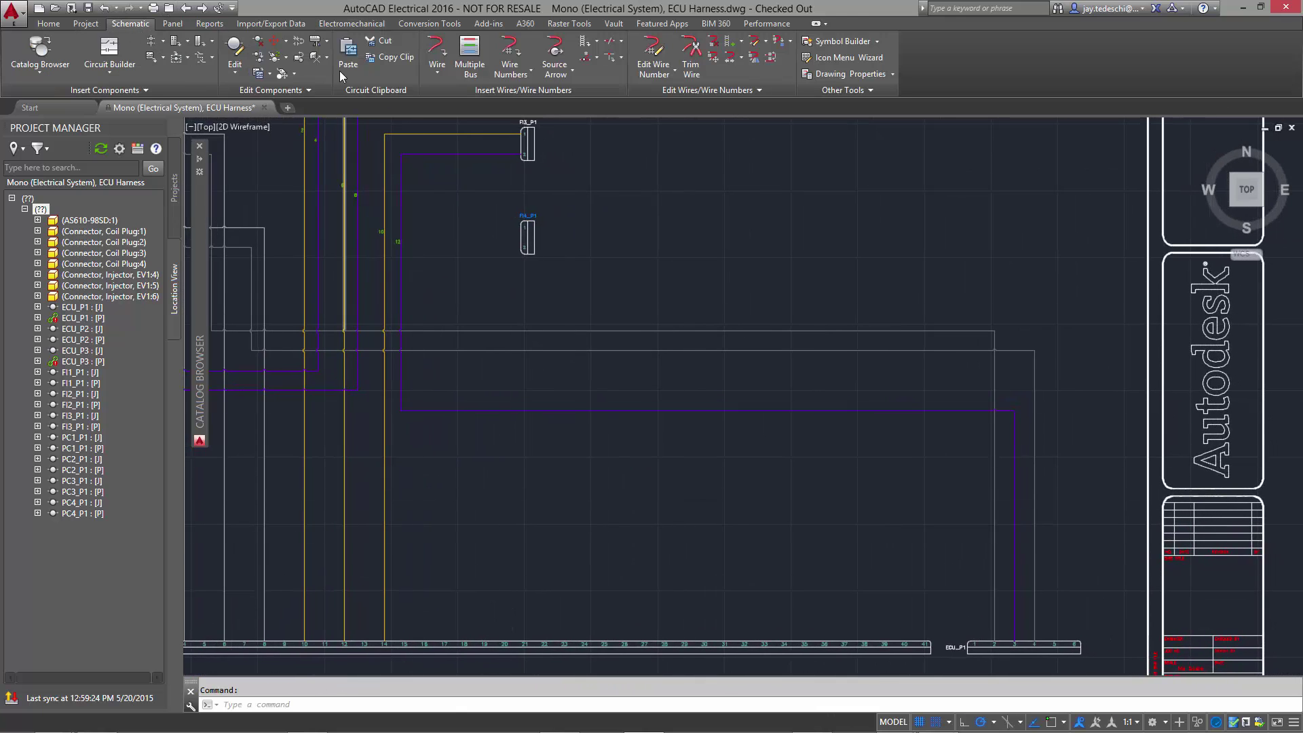
{"action": "left_click", "coordinate": [438, 58]}
{"action": "type", "text": "T"}
{"action": "key", "text": "Return"}
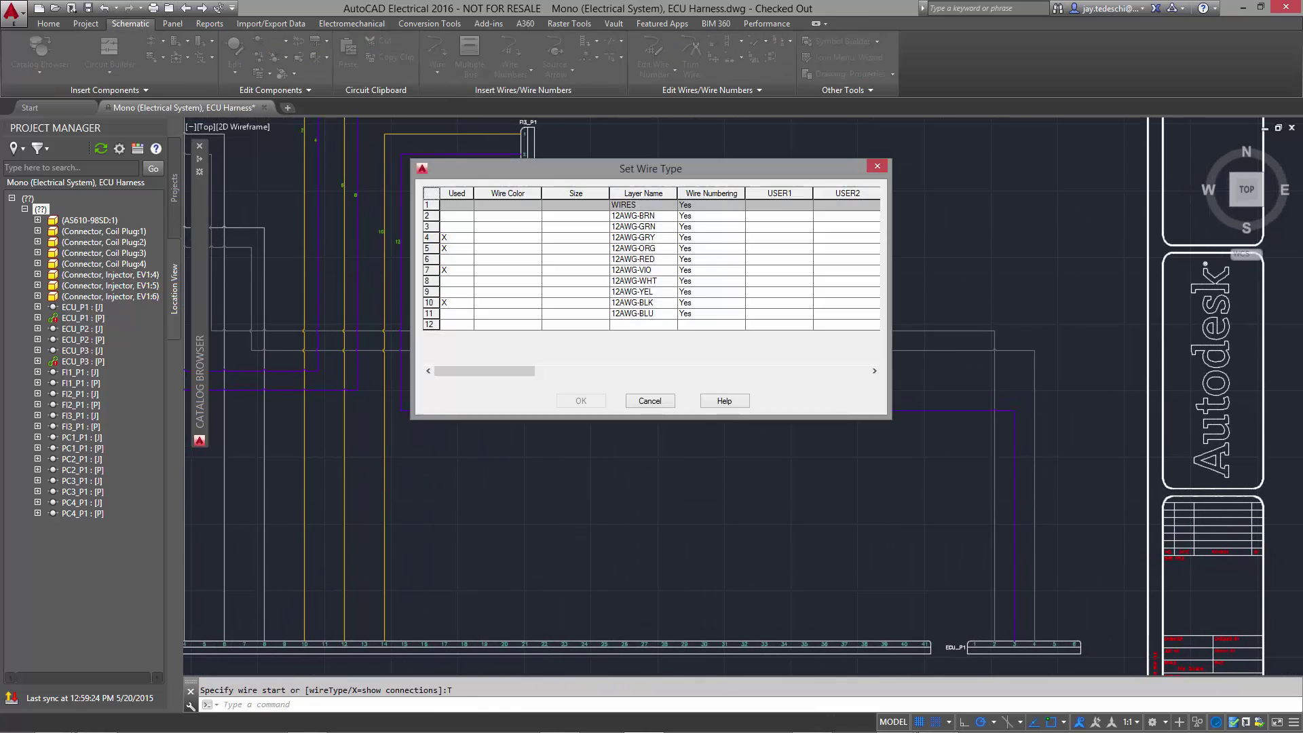
{"action": "double_click", "coordinate": [580, 247]}
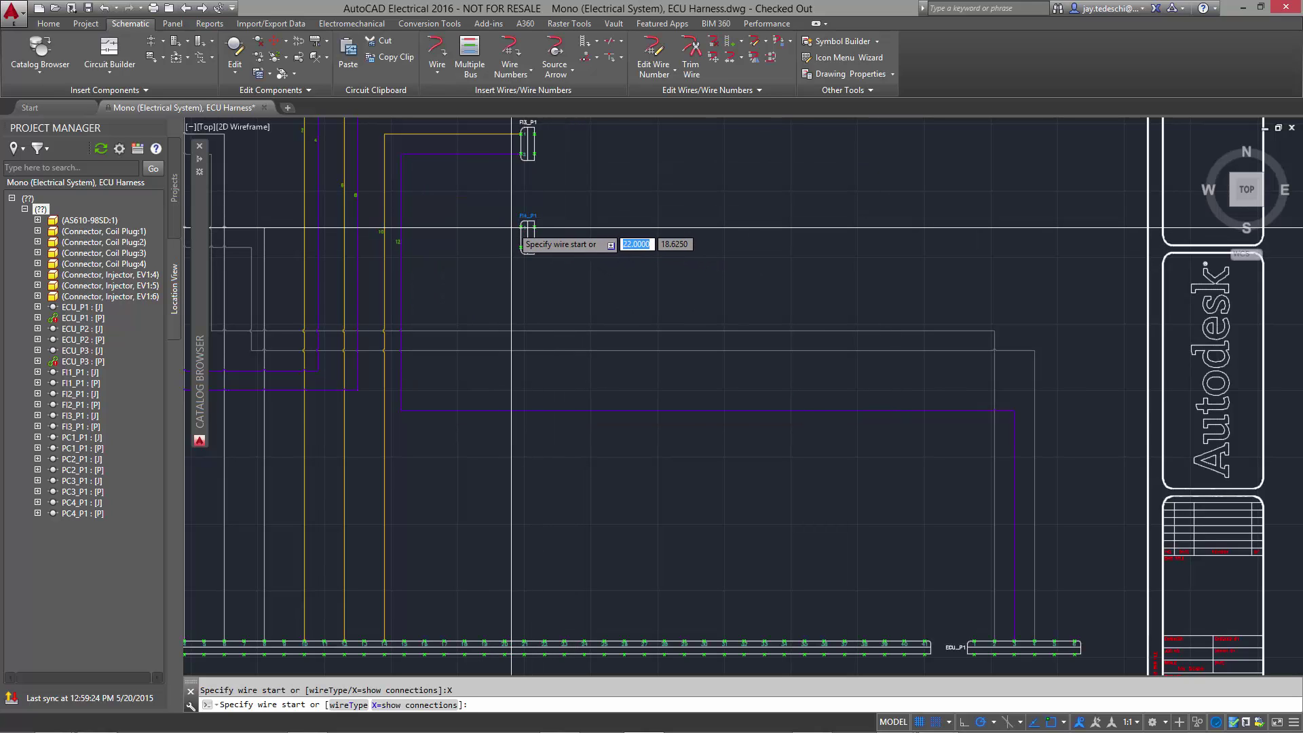
{"action": "left_click", "coordinate": [524, 228]}
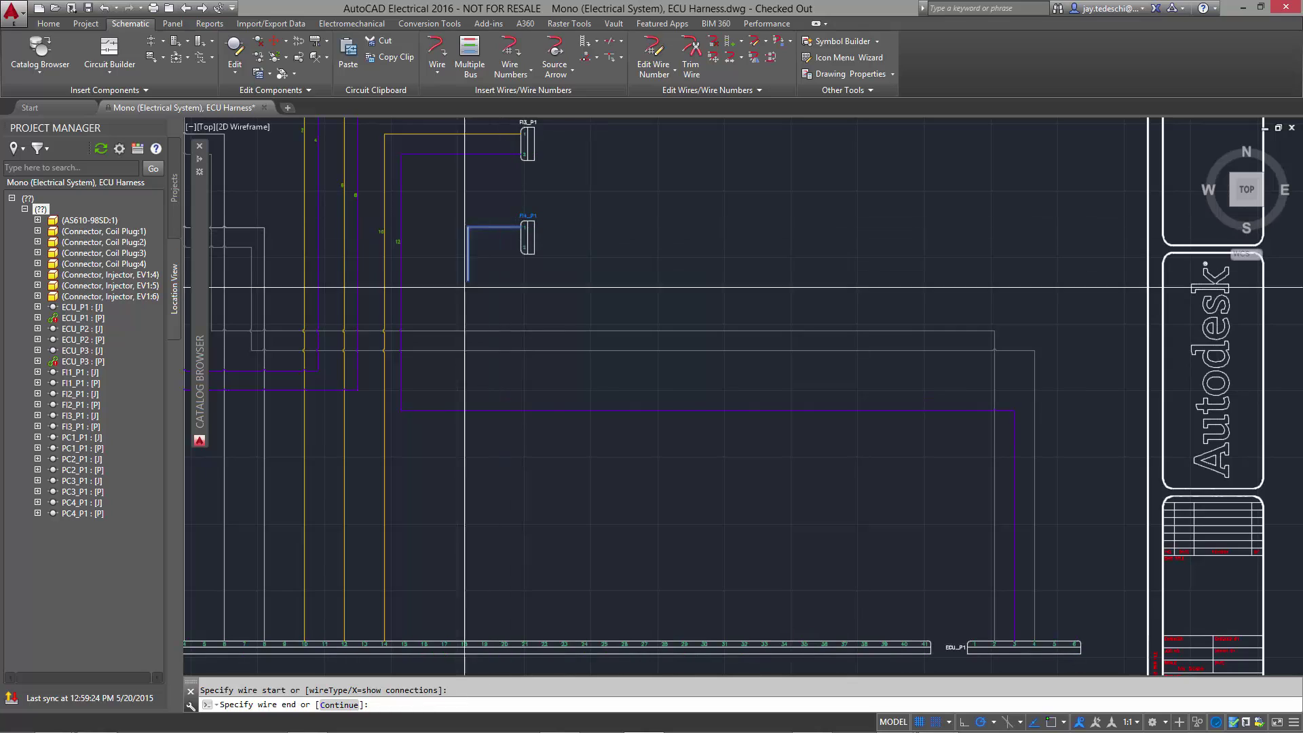
{"action": "left_click", "coordinate": [424, 641]}
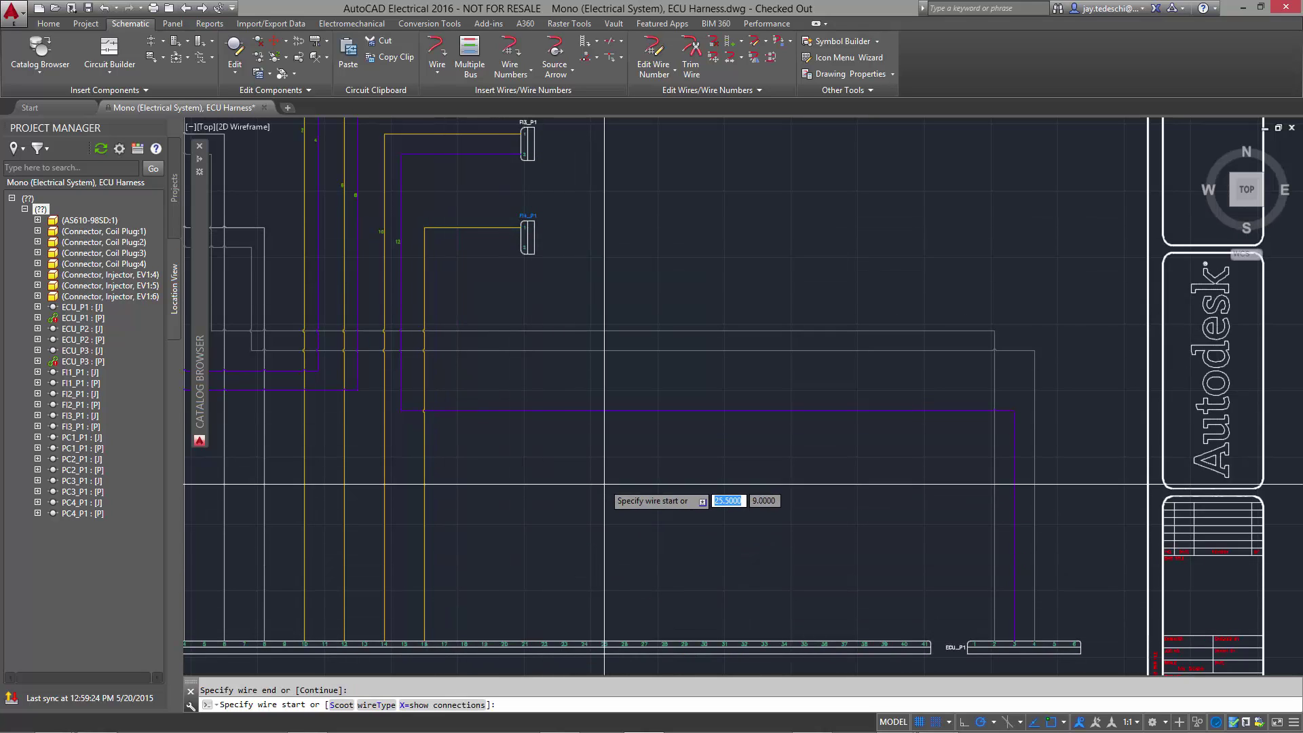
Draw a purple wire from FI4_P1's lower pin, with one corner, to the ECU_P1 pin
{"action": "type", "text": "T"}
{"action": "key", "text": "Return"}
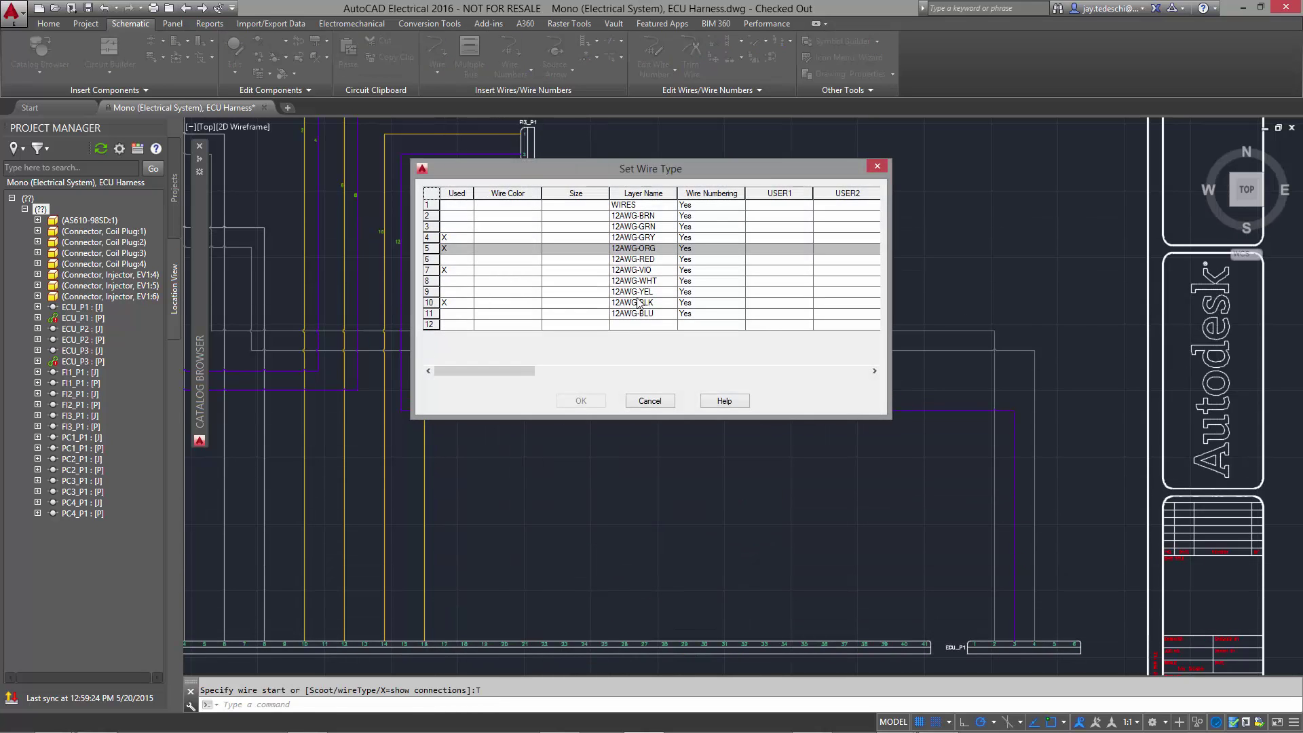
{"action": "double_click", "coordinate": [595, 270]}
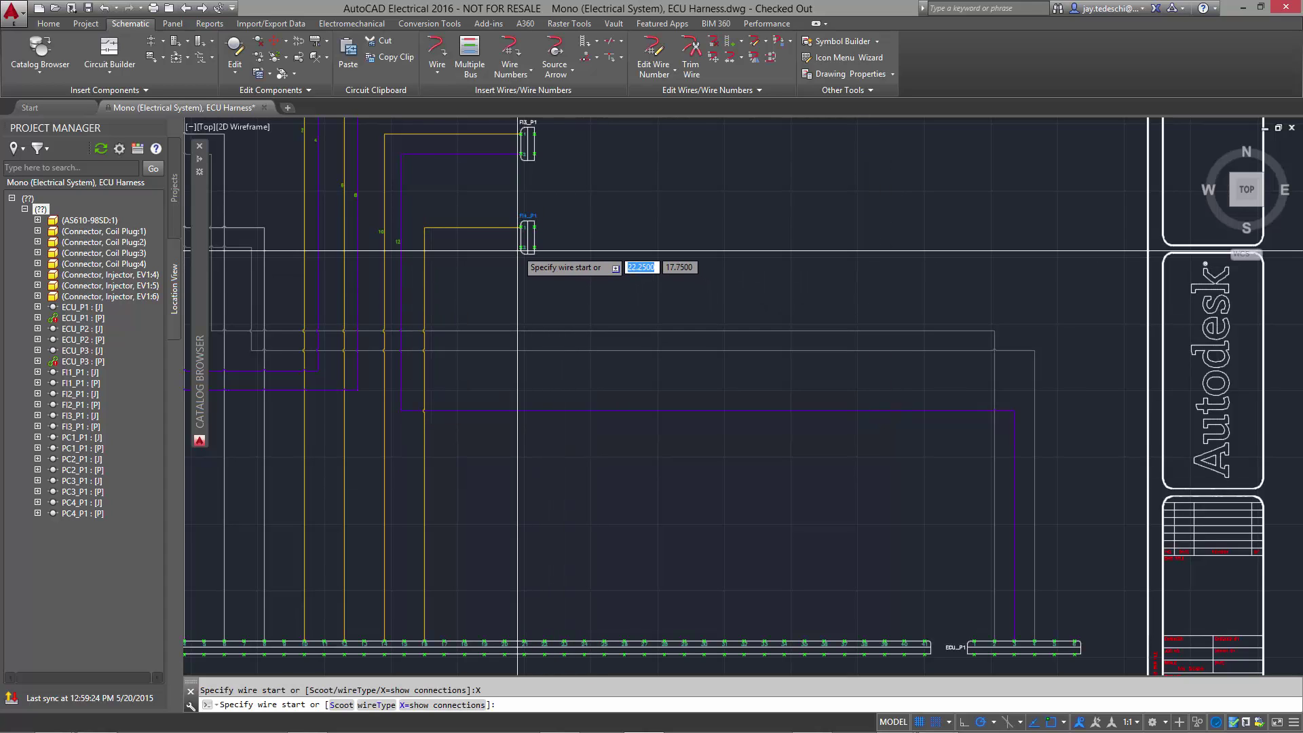
{"action": "left_click", "coordinate": [528, 248]}
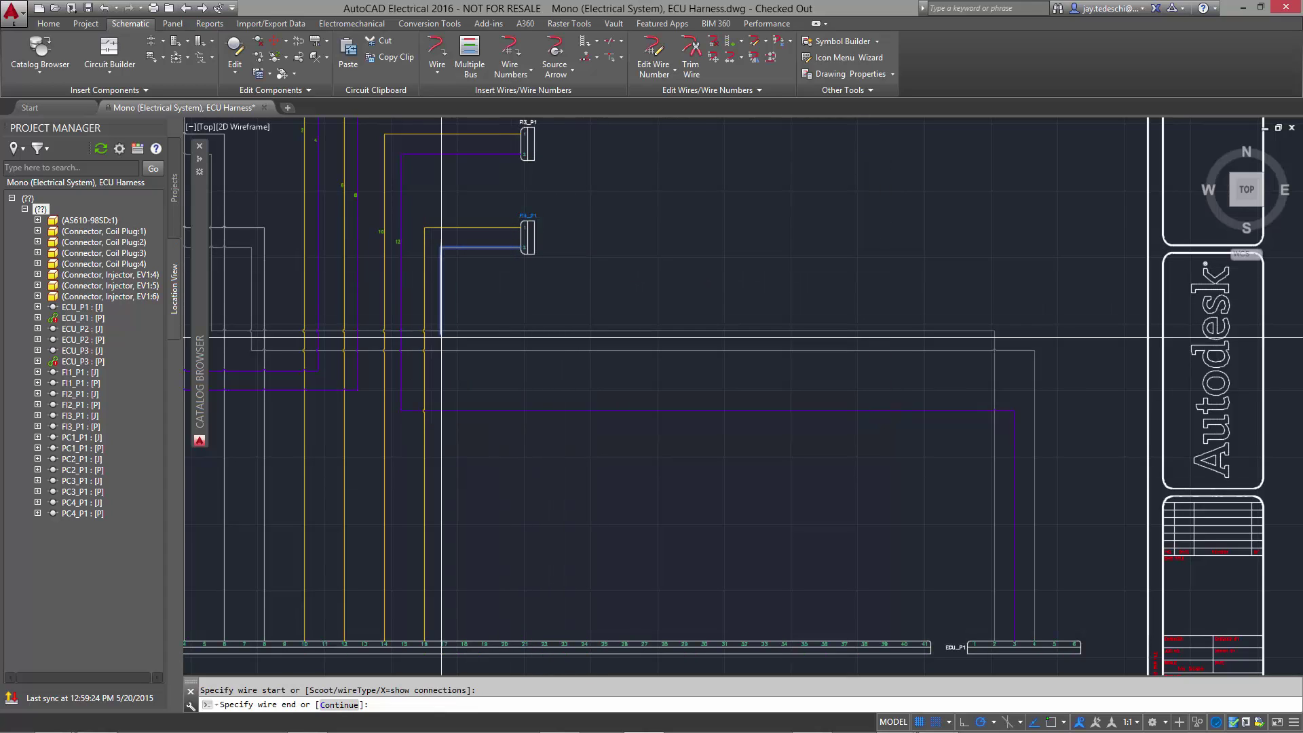
{"action": "left_click", "coordinate": [444, 430]}
{"action": "left_click", "coordinate": [1054, 643]}
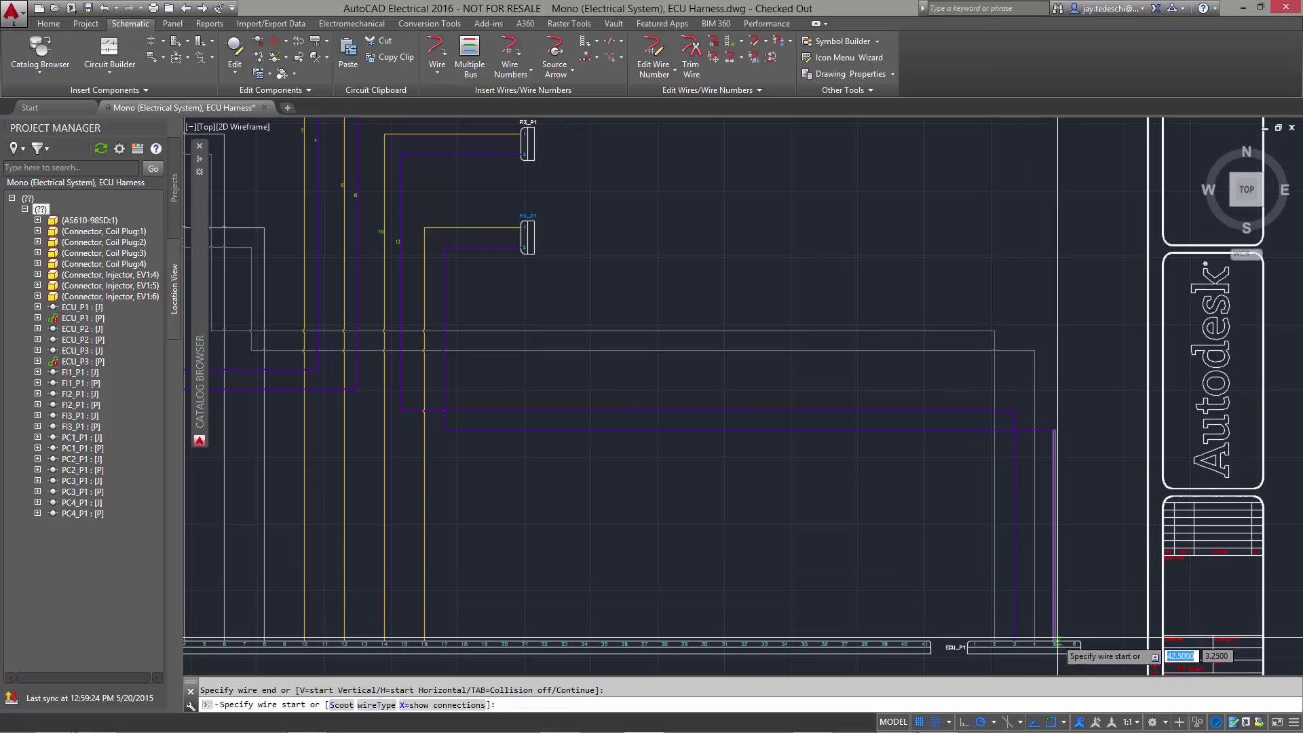
Zoom to extents and sync the project with the updated drawing
{"action": "type", "text": "Z"}
{"action": "key", "text": "Return"}
{"action": "type", "text": "E"}
{"action": "key", "text": "Return"}
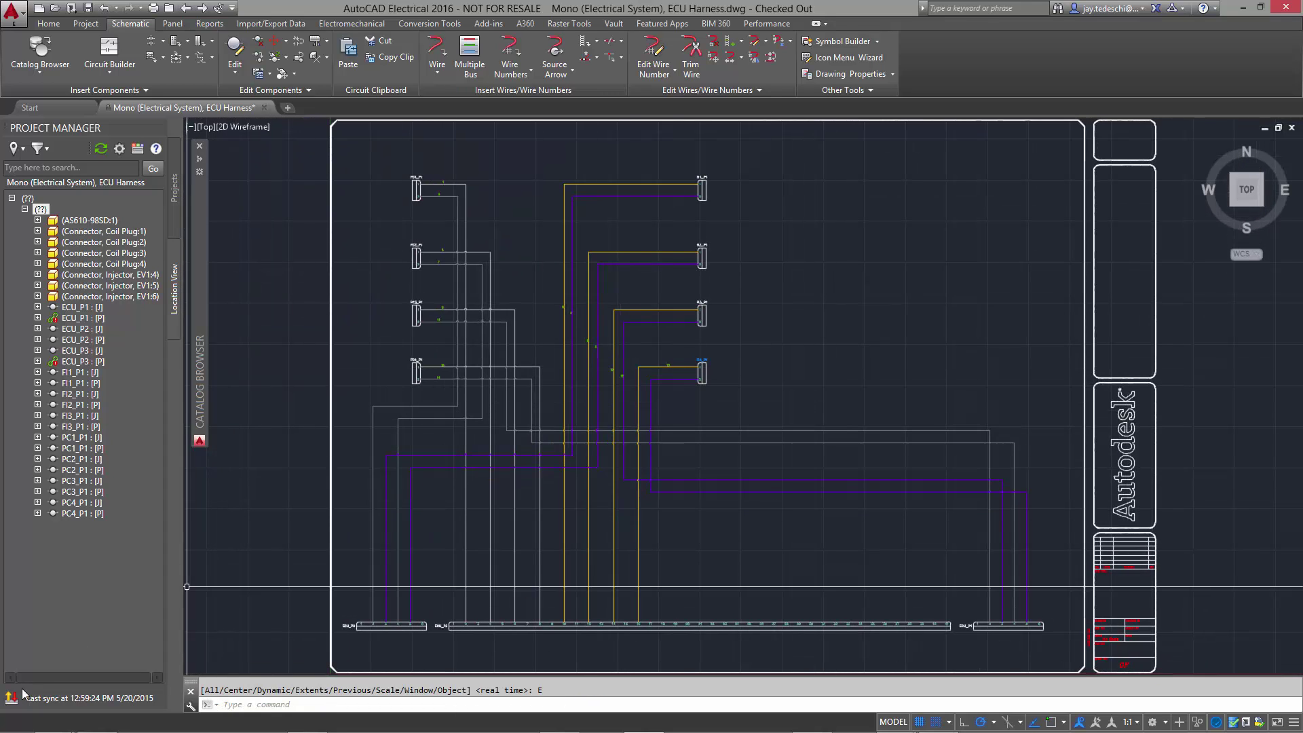
{"action": "left_click", "coordinate": [13, 699]}
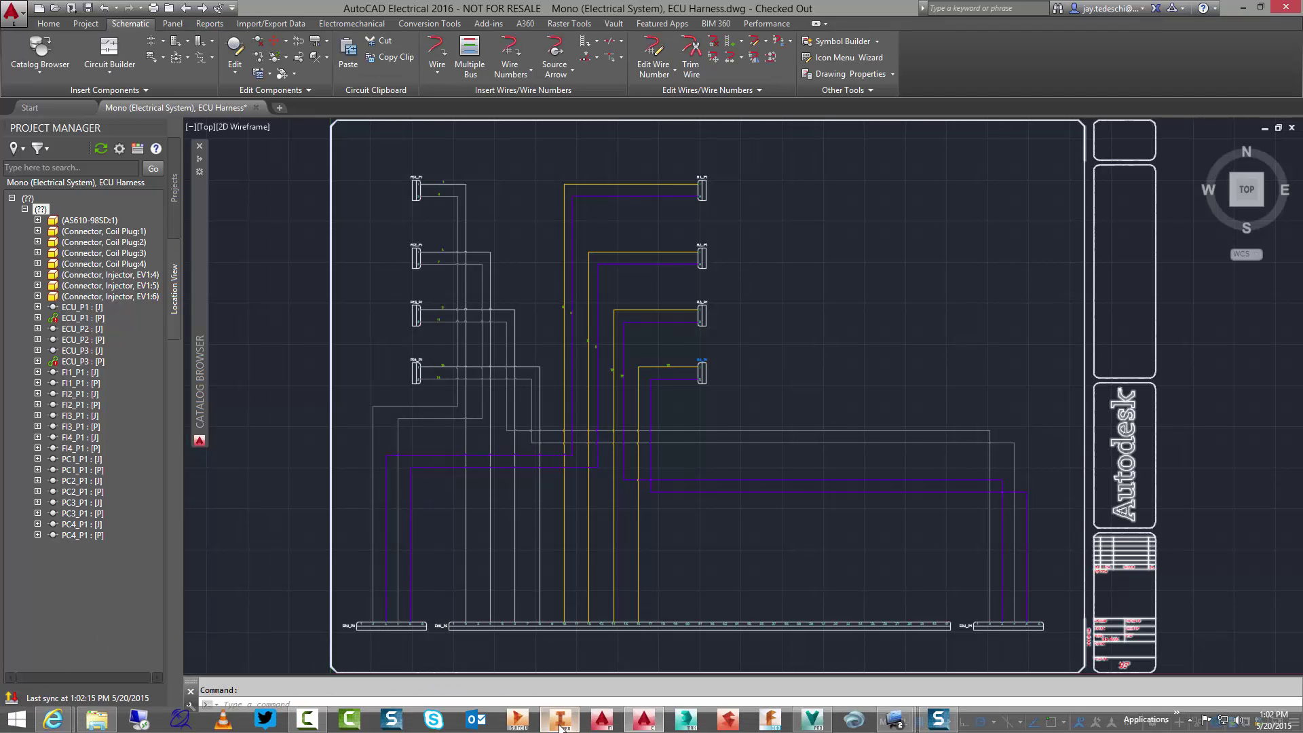
In Inventor, insert the Bosch connector for FI4_P1 from the Catalog Browser into the assembly
{"action": "left_click", "coordinate": [307, 725]}
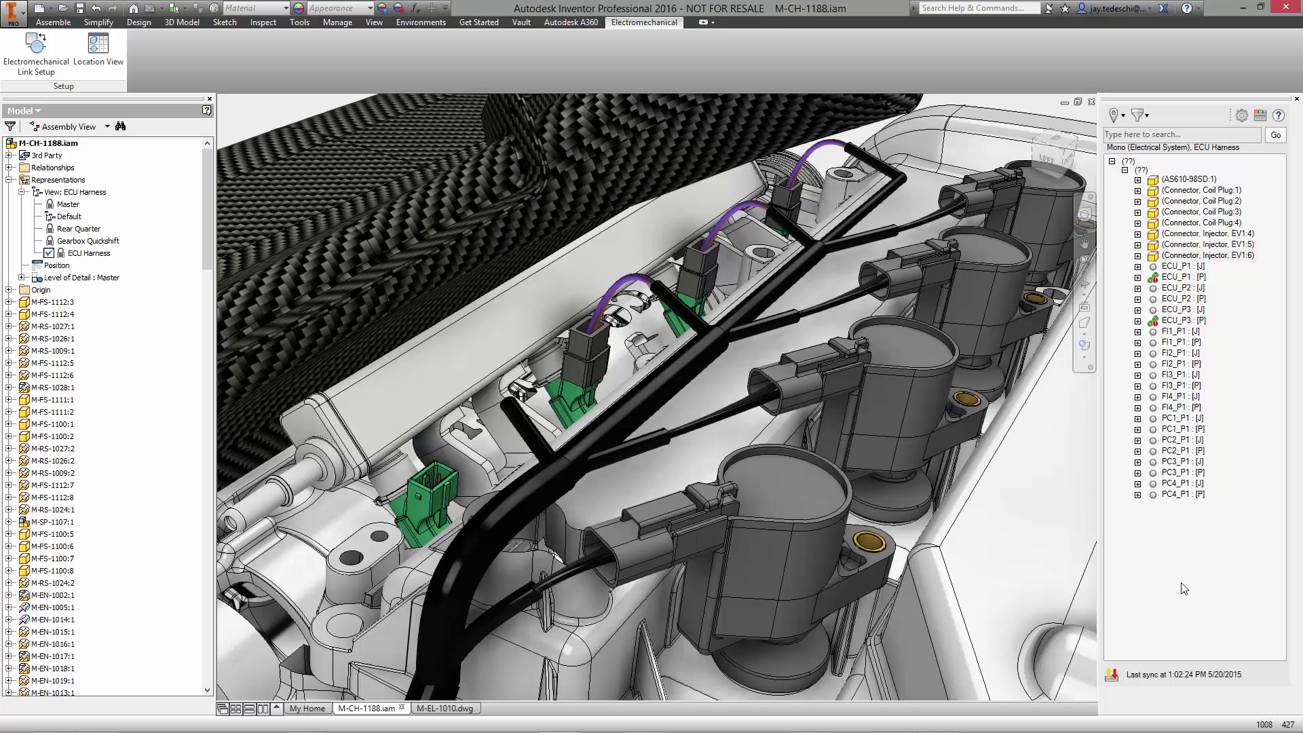
{"action": "right_click", "coordinate": [1177, 407]}
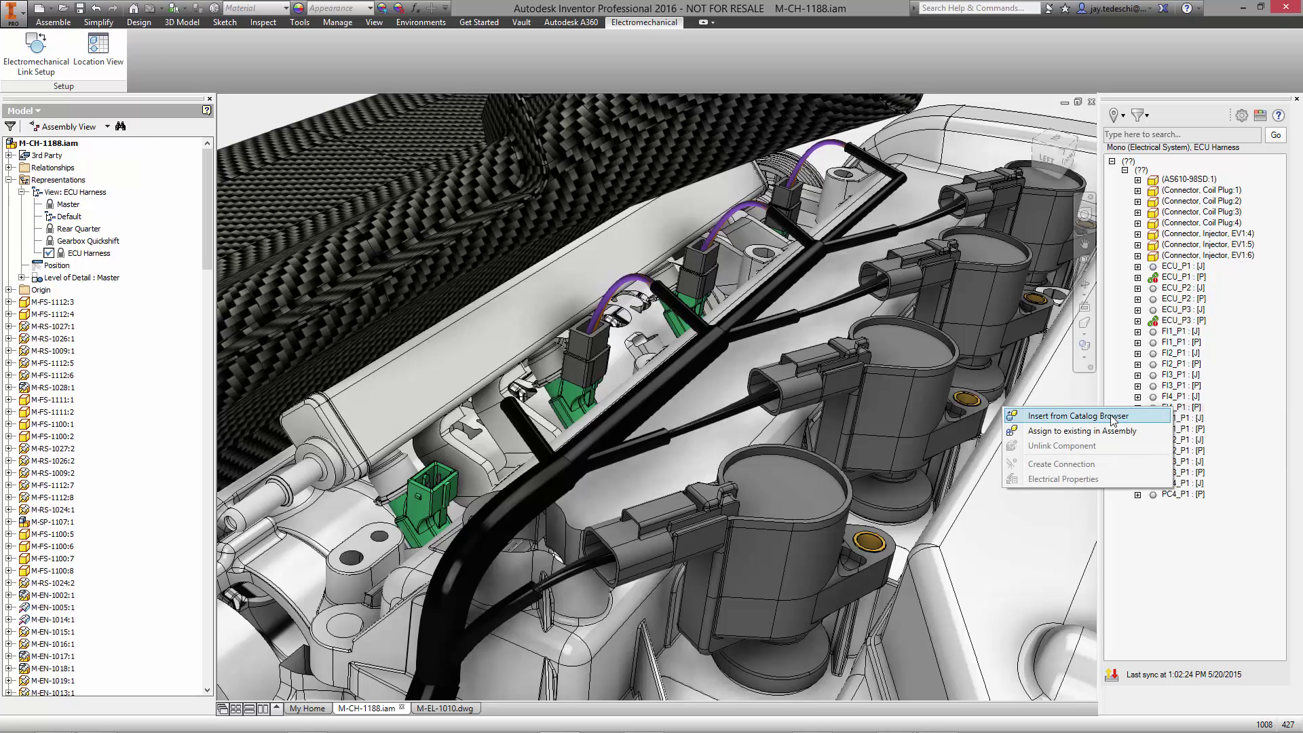
{"action": "left_click", "coordinate": [1113, 417]}
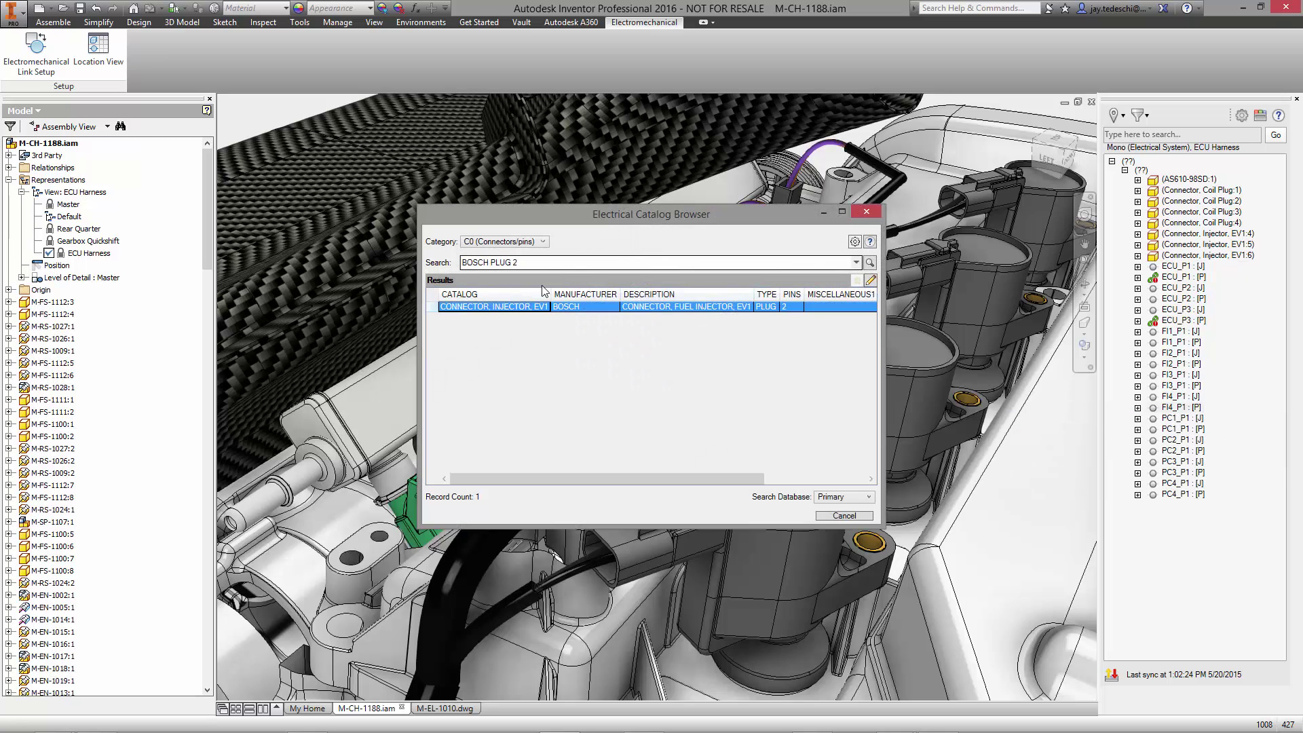
{"action": "double_click", "coordinate": [541, 306]}
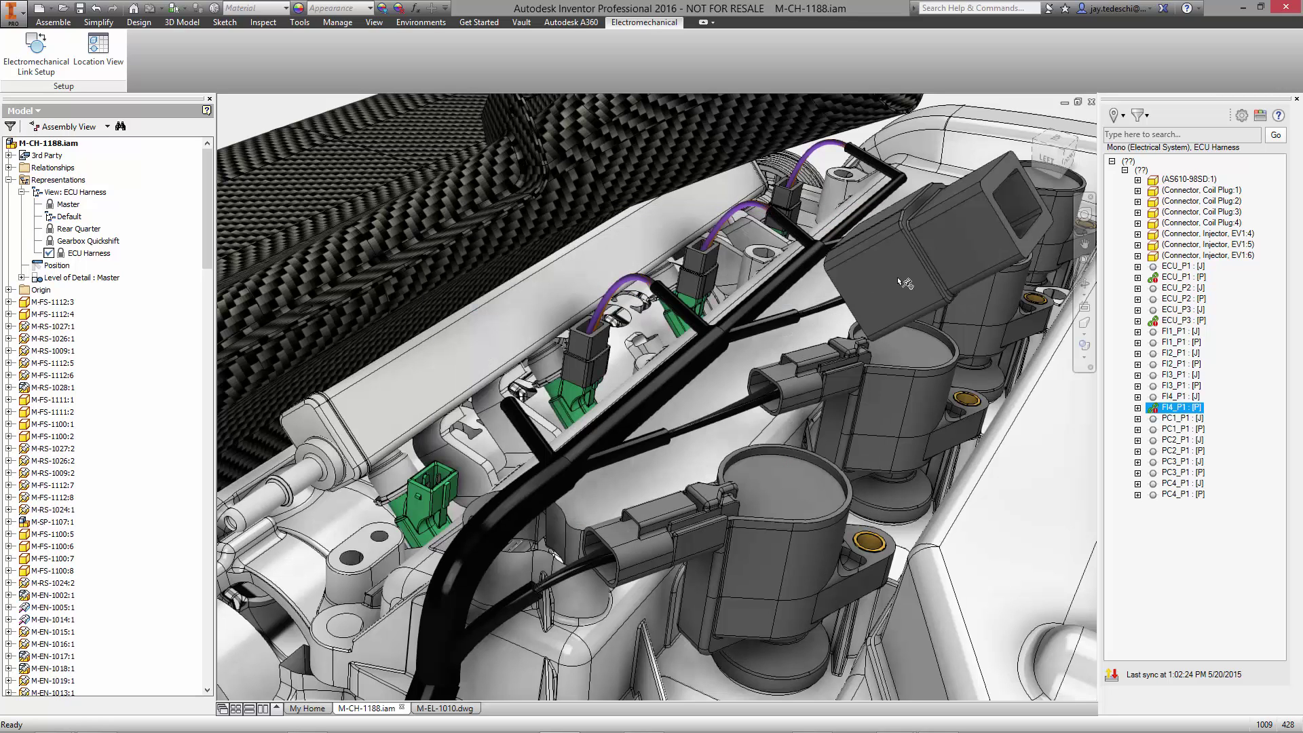
{"action": "left_click", "coordinate": [905, 283]}
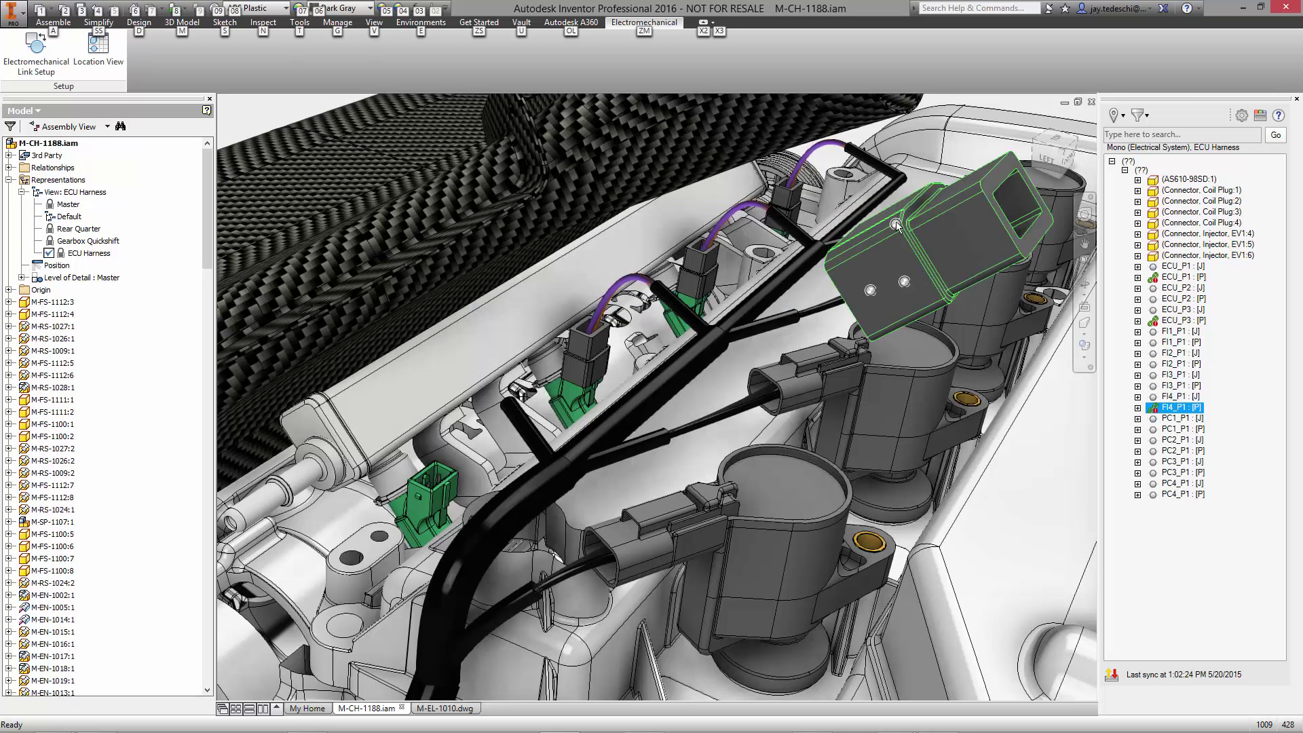
Constrain the new connector onto the green fourth-injector socket
{"action": "key", "text": "c"}
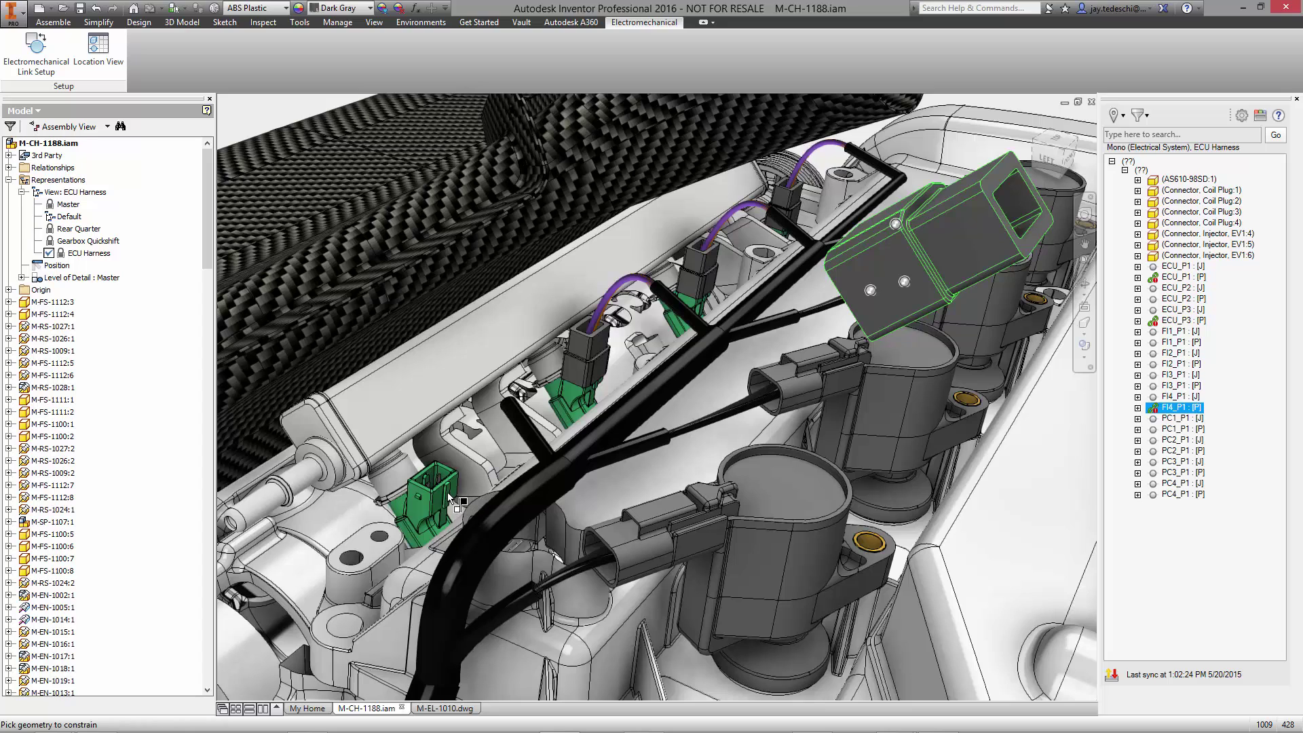
{"action": "left_click", "coordinate": [447, 493]}
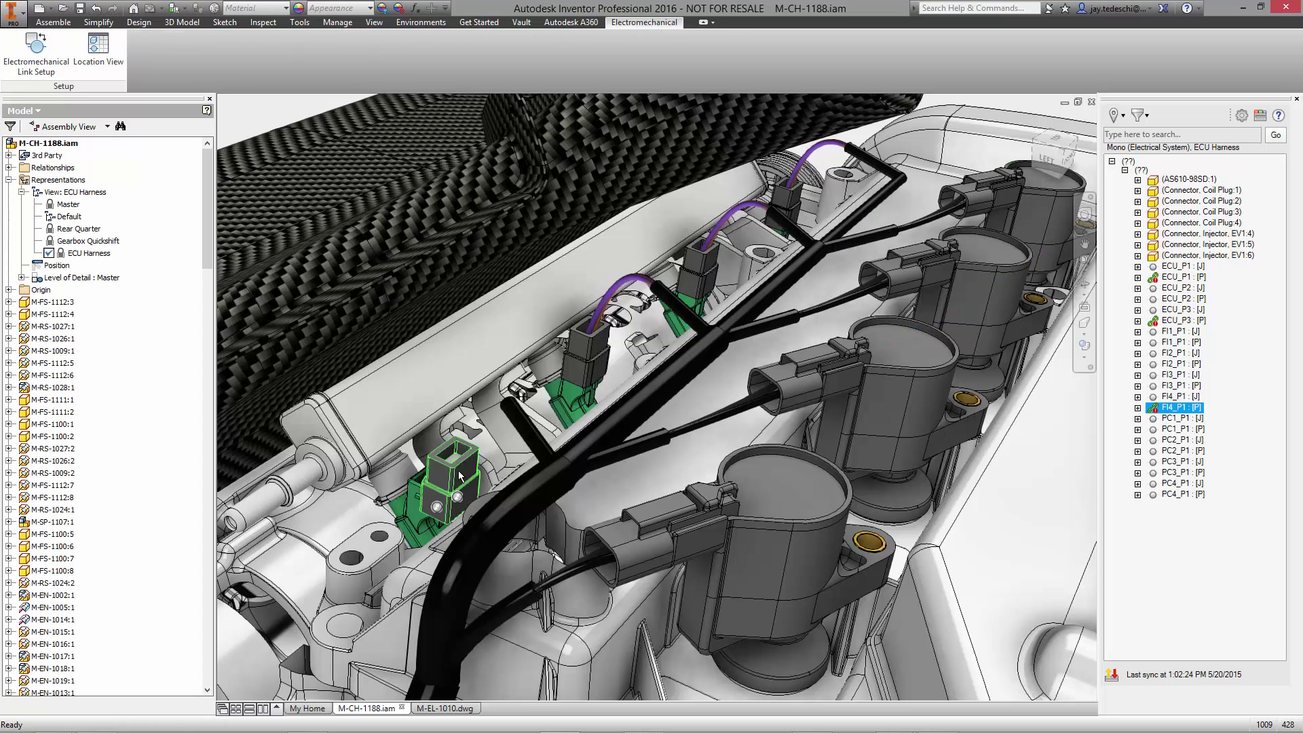
{"action": "left_click_drag", "start_coordinate": [463, 499], "coordinate": [434, 480]}
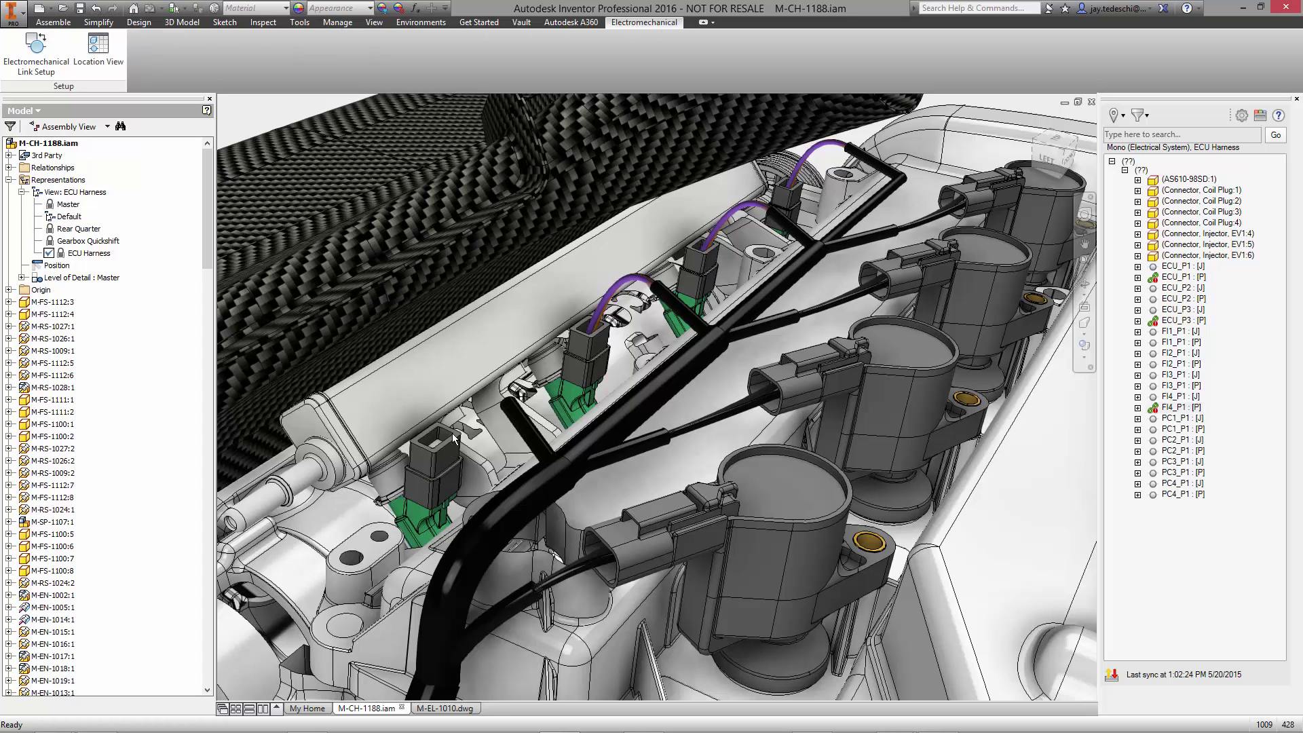
Build the harness for the FI4_P1 plug, checking out all needed files
{"action": "left_click", "coordinate": [1138, 407]}
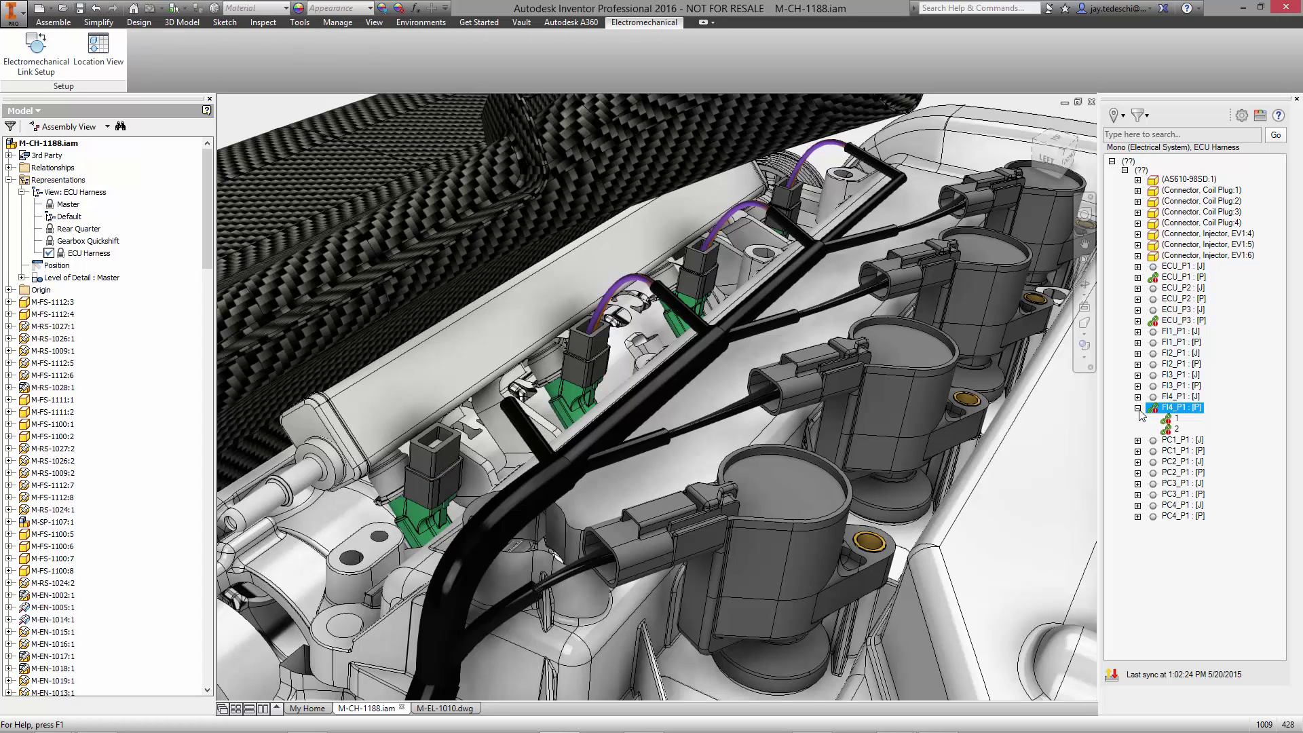
{"action": "right_click", "coordinate": [1203, 414]}
{"action": "left_click", "coordinate": [1106, 456]}
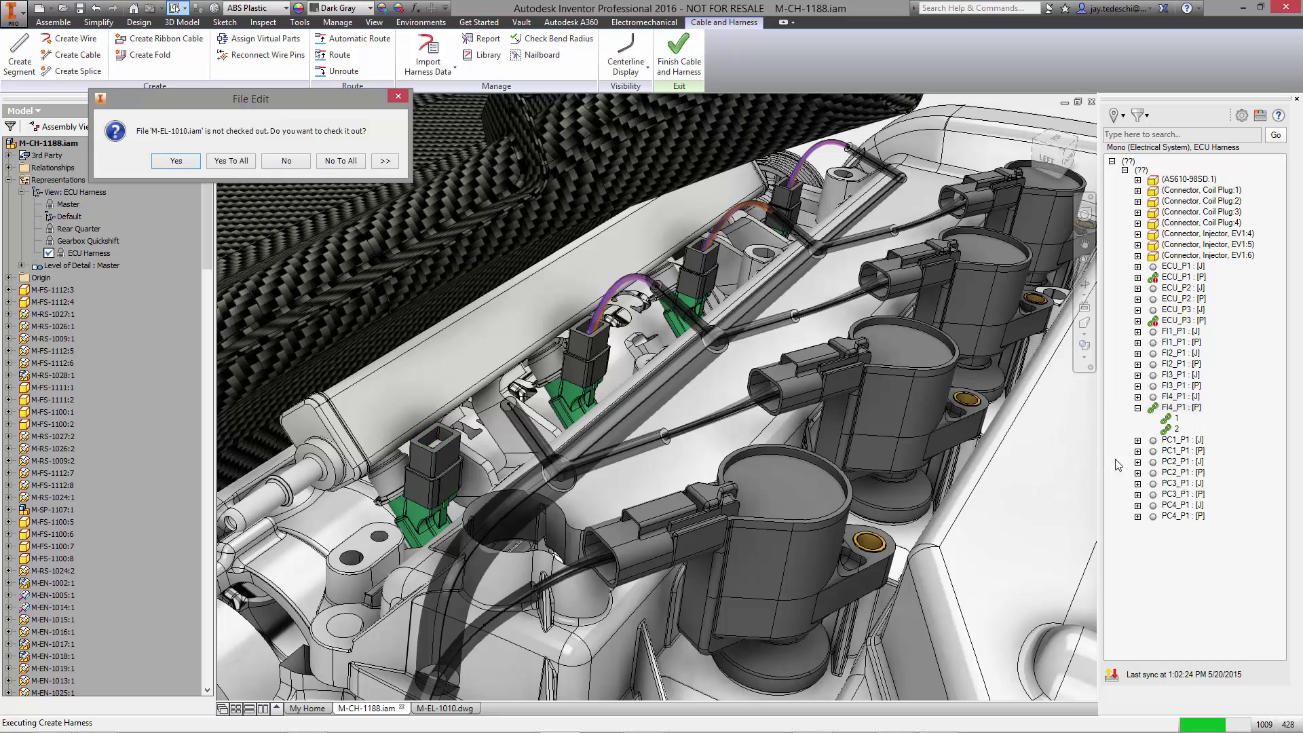
{"action": "left_click", "coordinate": [238, 159]}
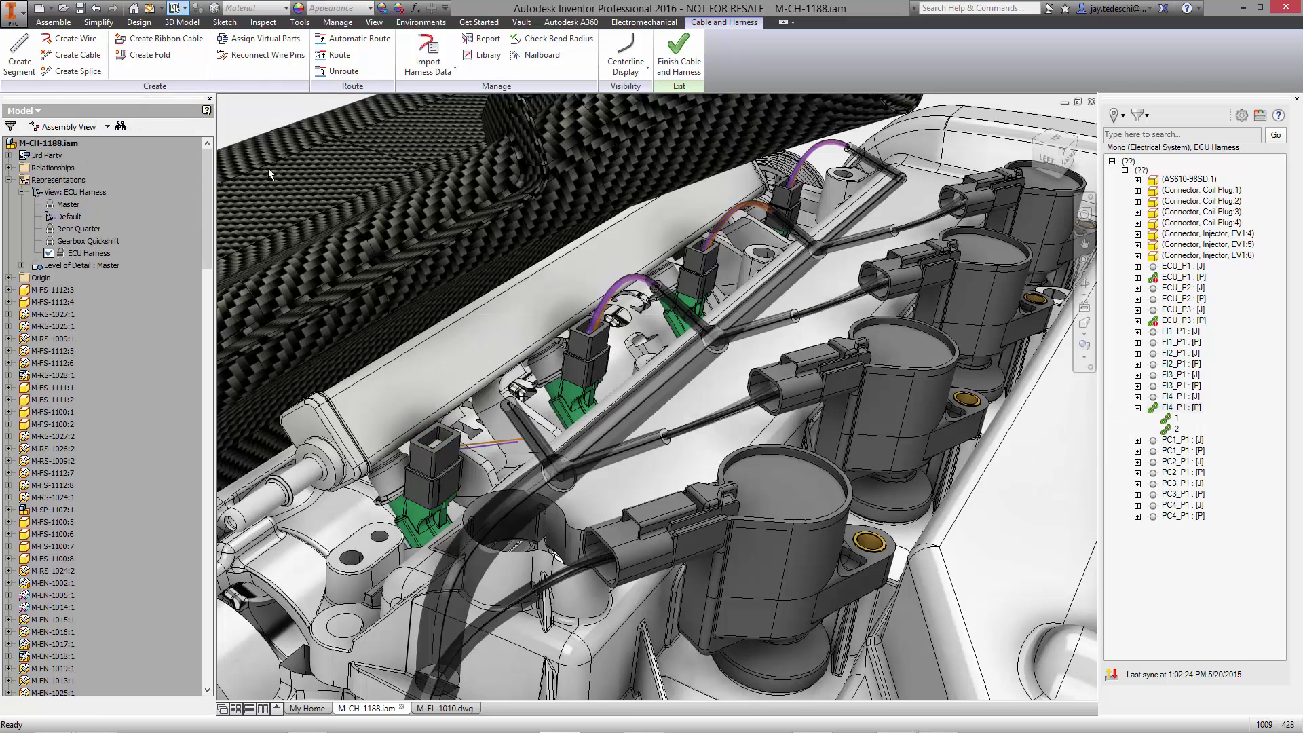
Auto-route all unrouted wires into the harness
{"action": "left_click", "coordinate": [358, 39]}
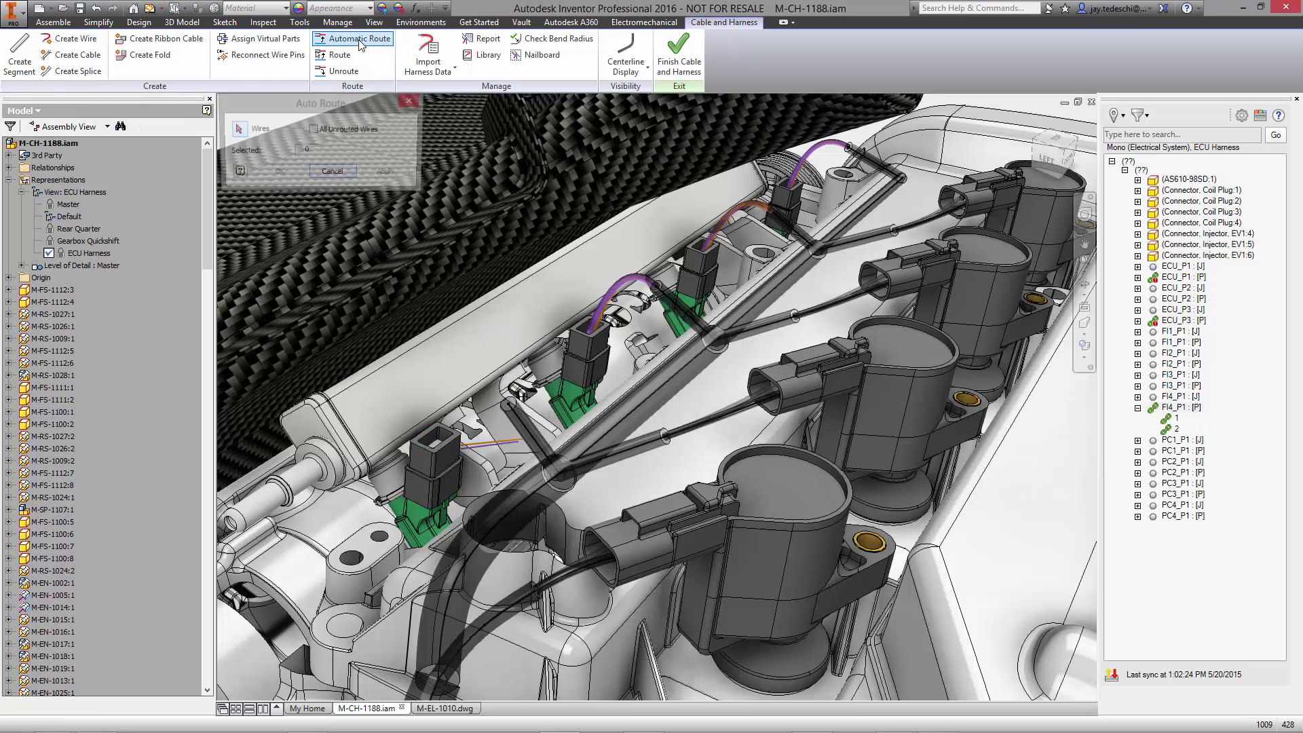
{"action": "left_click", "coordinate": [313, 129]}
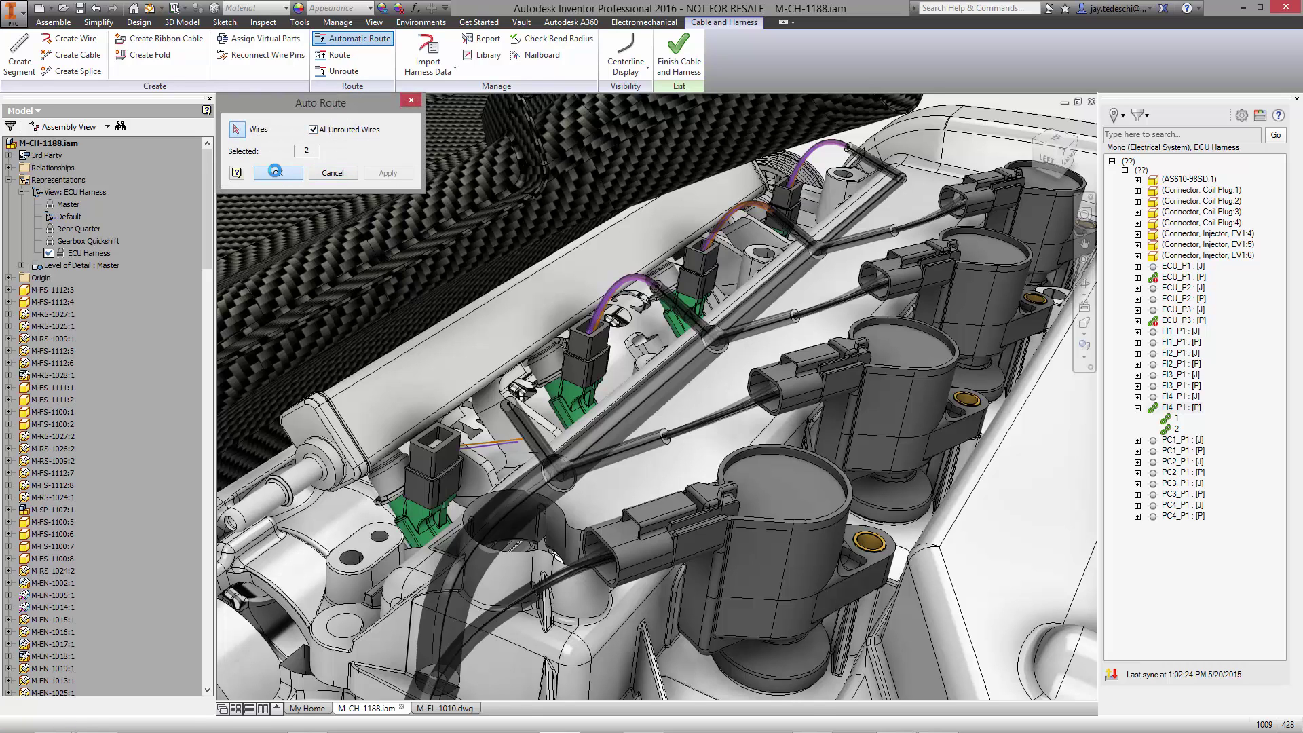
{"action": "left_click", "coordinate": [275, 172]}
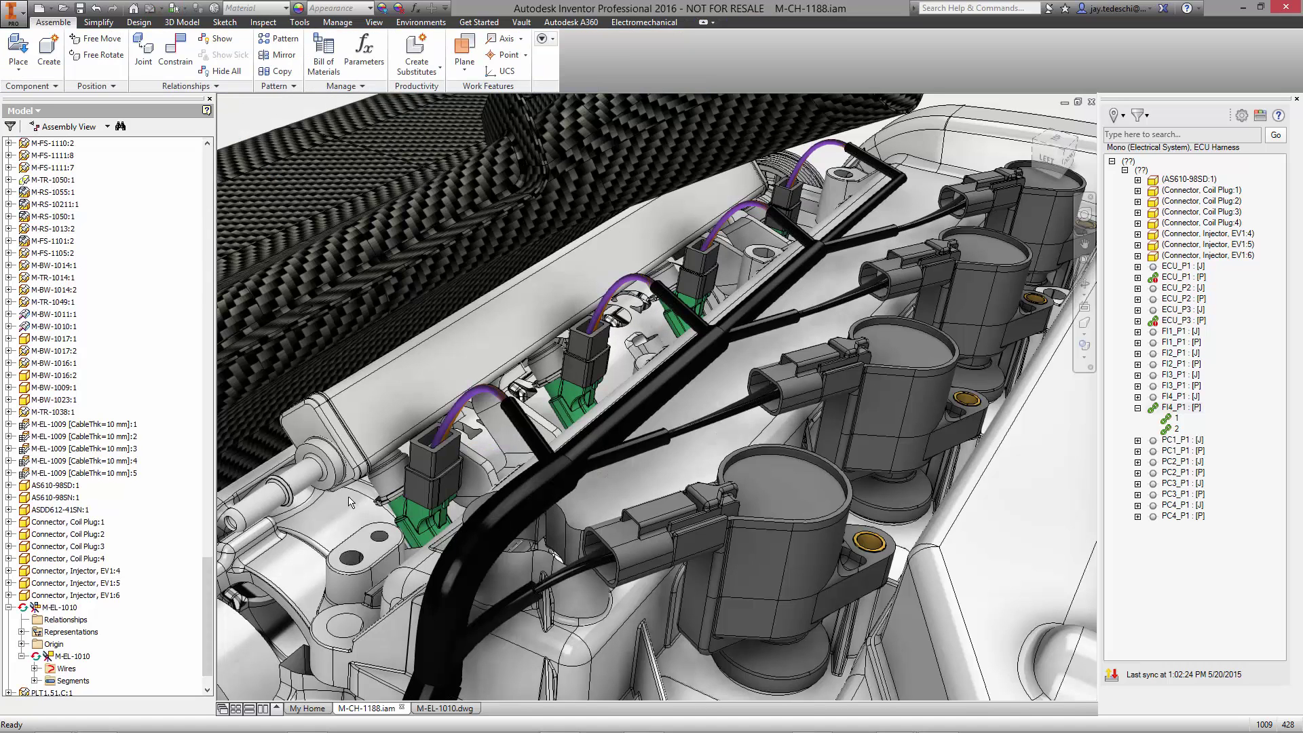
On M-EL-1010.dwg, place the FI4_P1 connector view below the harness and open its Edit View settings
{"action": "left_click", "coordinate": [439, 707]}
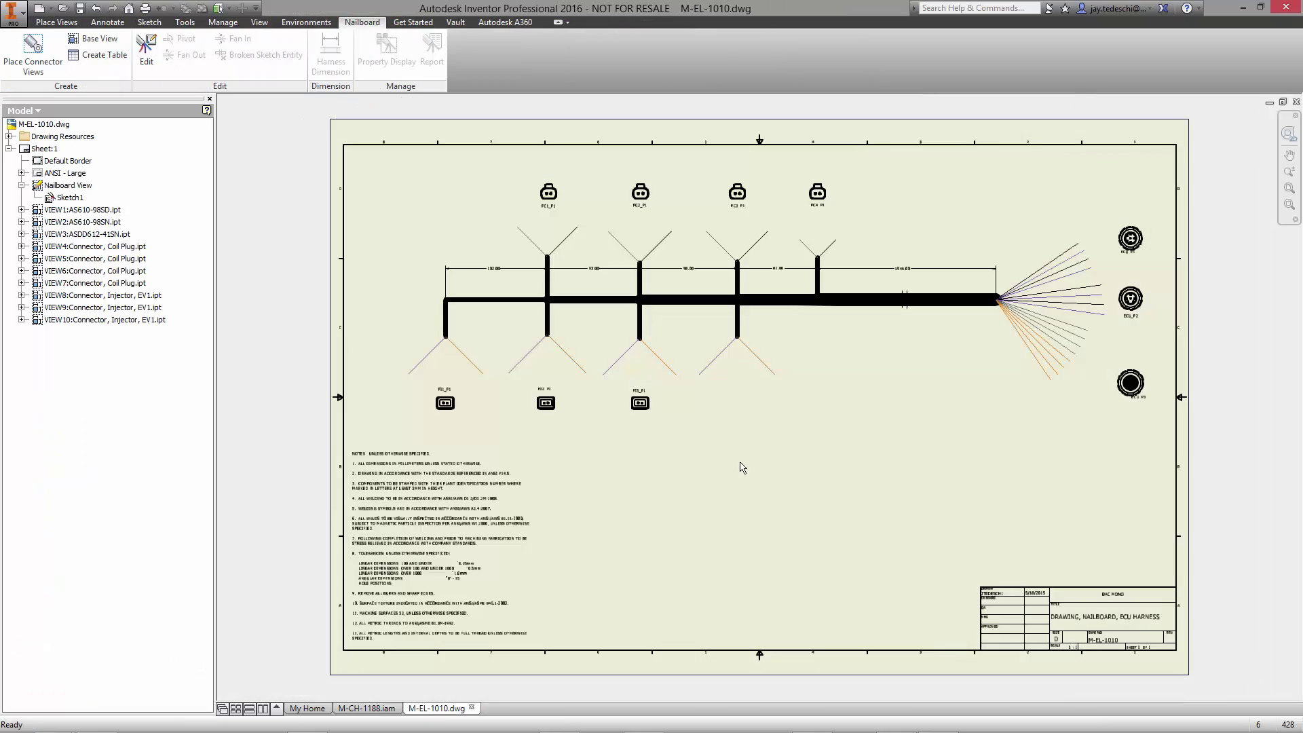
{"action": "scroll", "coordinate": [782, 430], "scroll_direction": "up", "scroll_amount": 5}
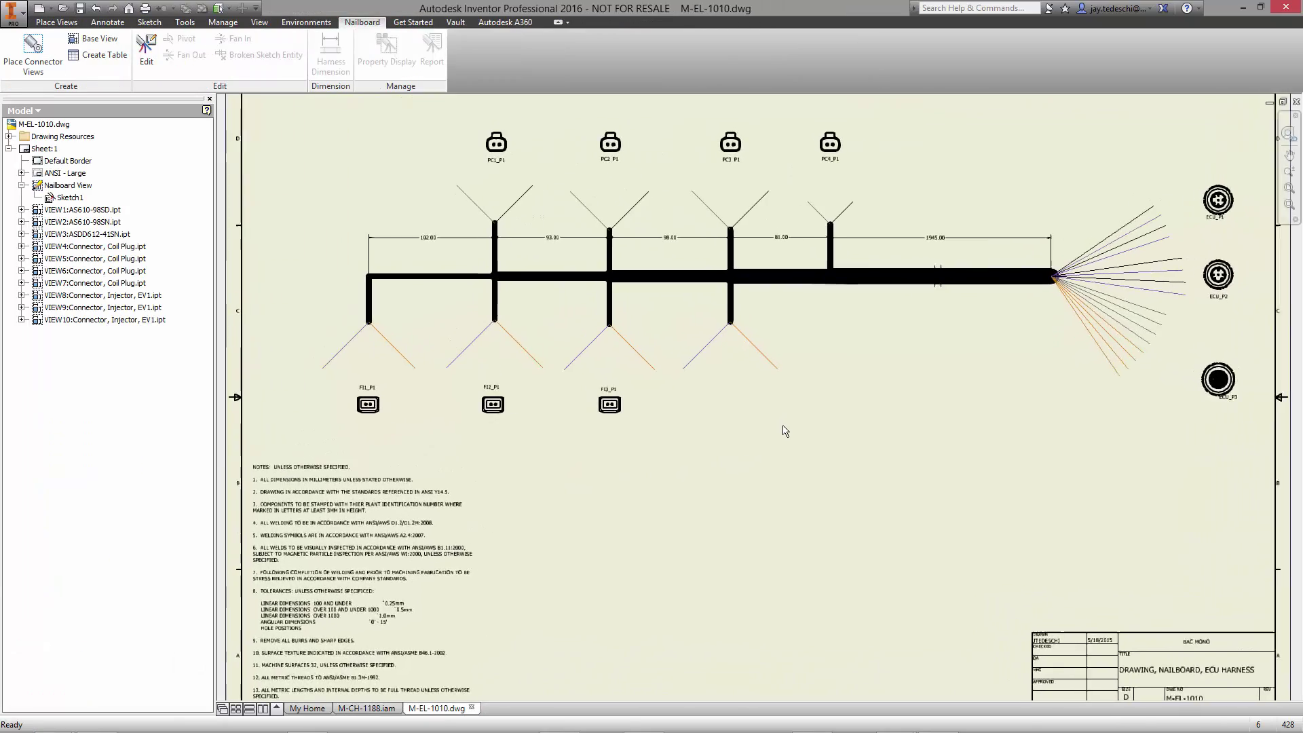
{"action": "scroll", "coordinate": [784, 431], "scroll_direction": "up", "scroll_amount": 1}
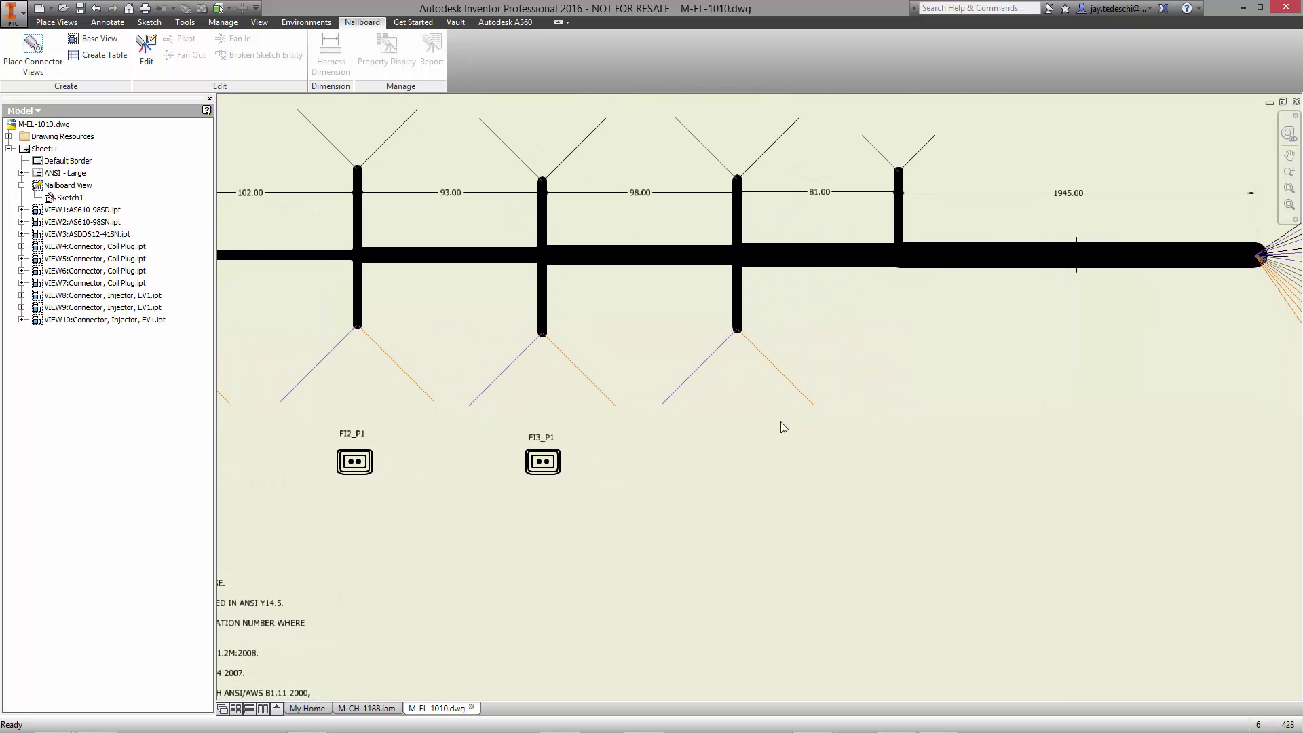
{"action": "left_click", "coordinate": [32, 53]}
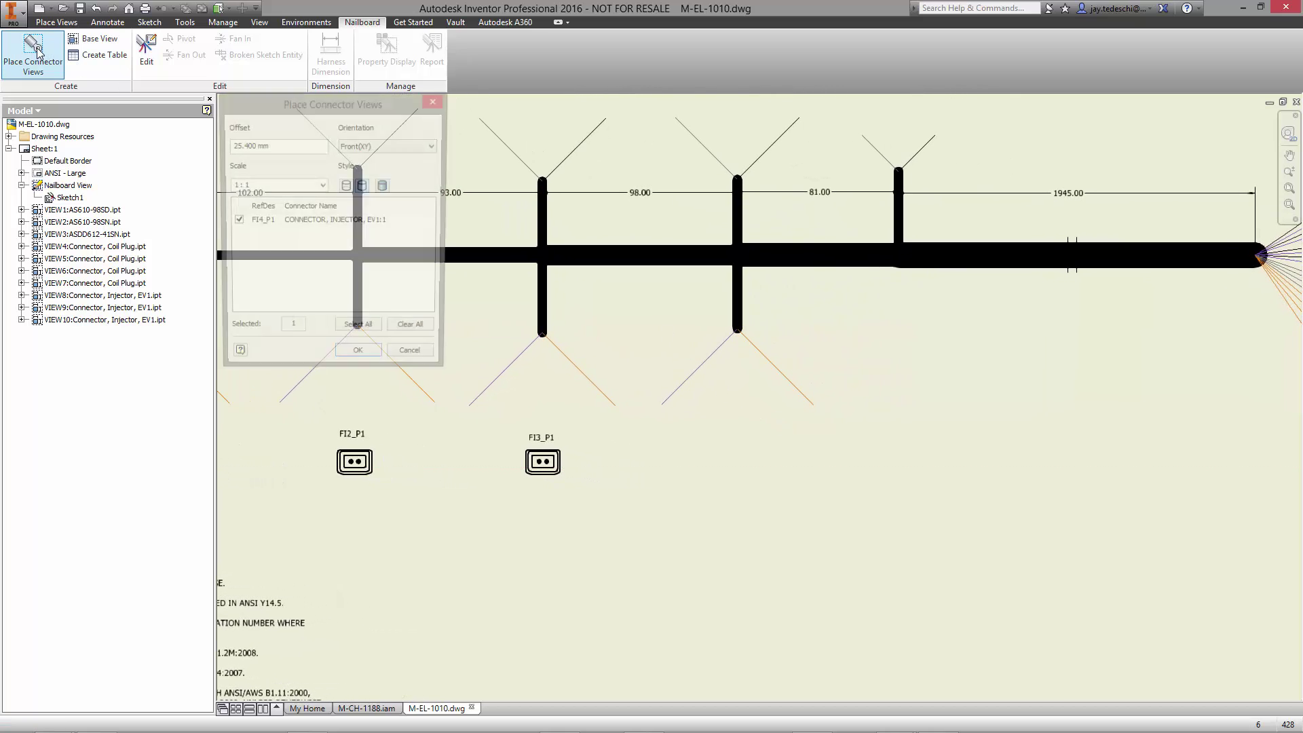
{"action": "left_click", "coordinate": [359, 359]}
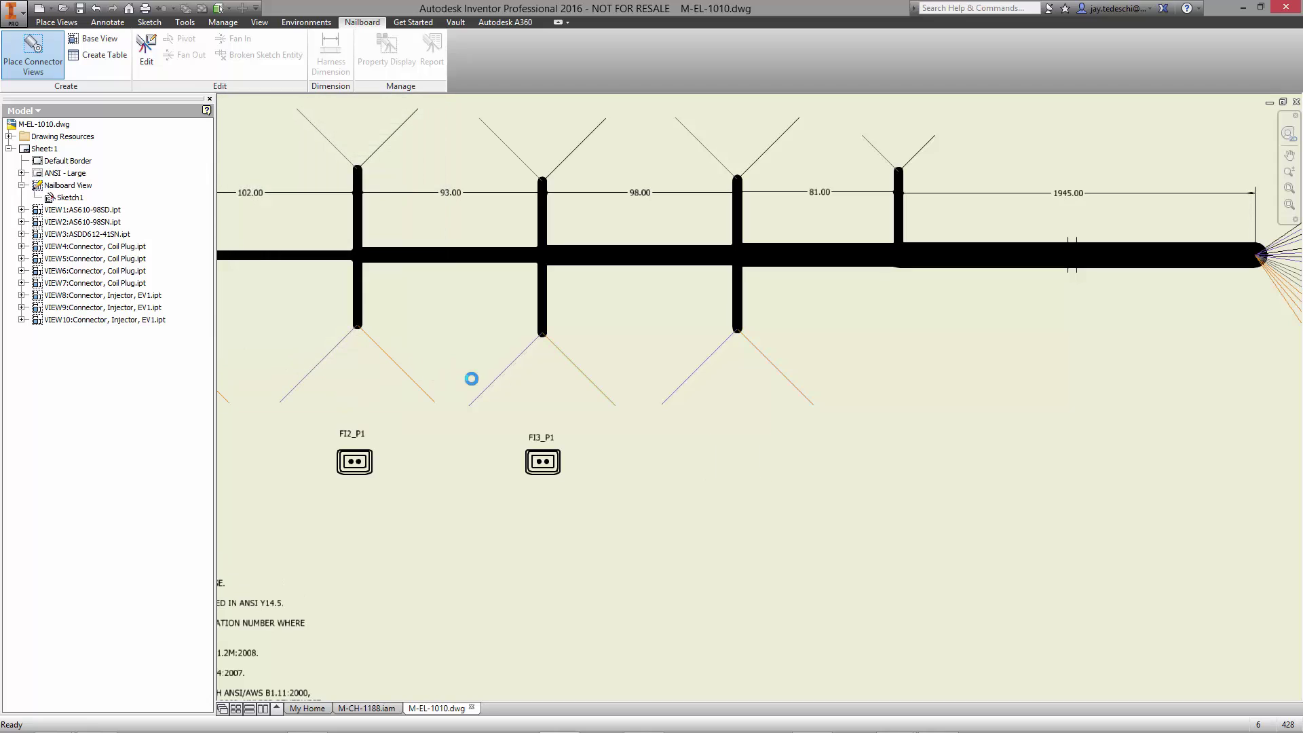
{"action": "right_click", "coordinate": [758, 453]}
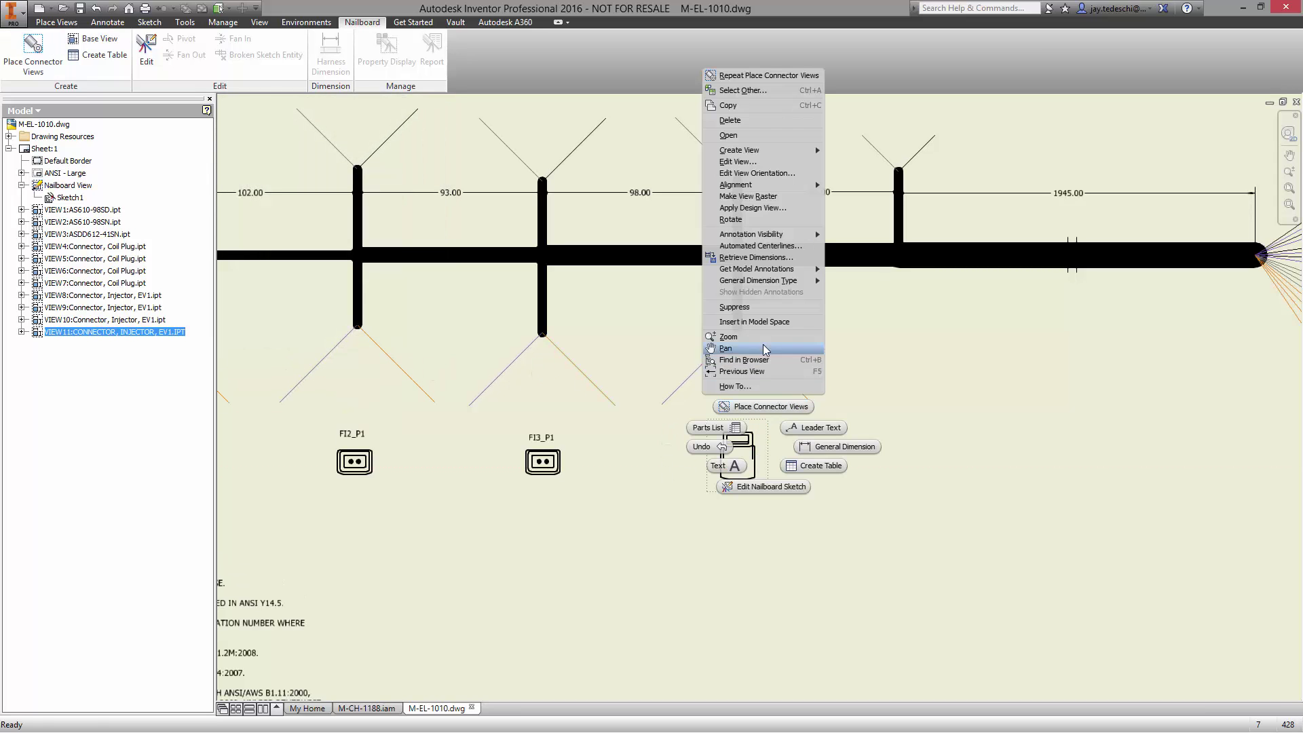
{"action": "left_click", "coordinate": [756, 175]}
Give VIEW11 a custom orthographic orientation looking straight at the connector's two-pin mating face
{"action": "left_click", "coordinate": [831, 408]}
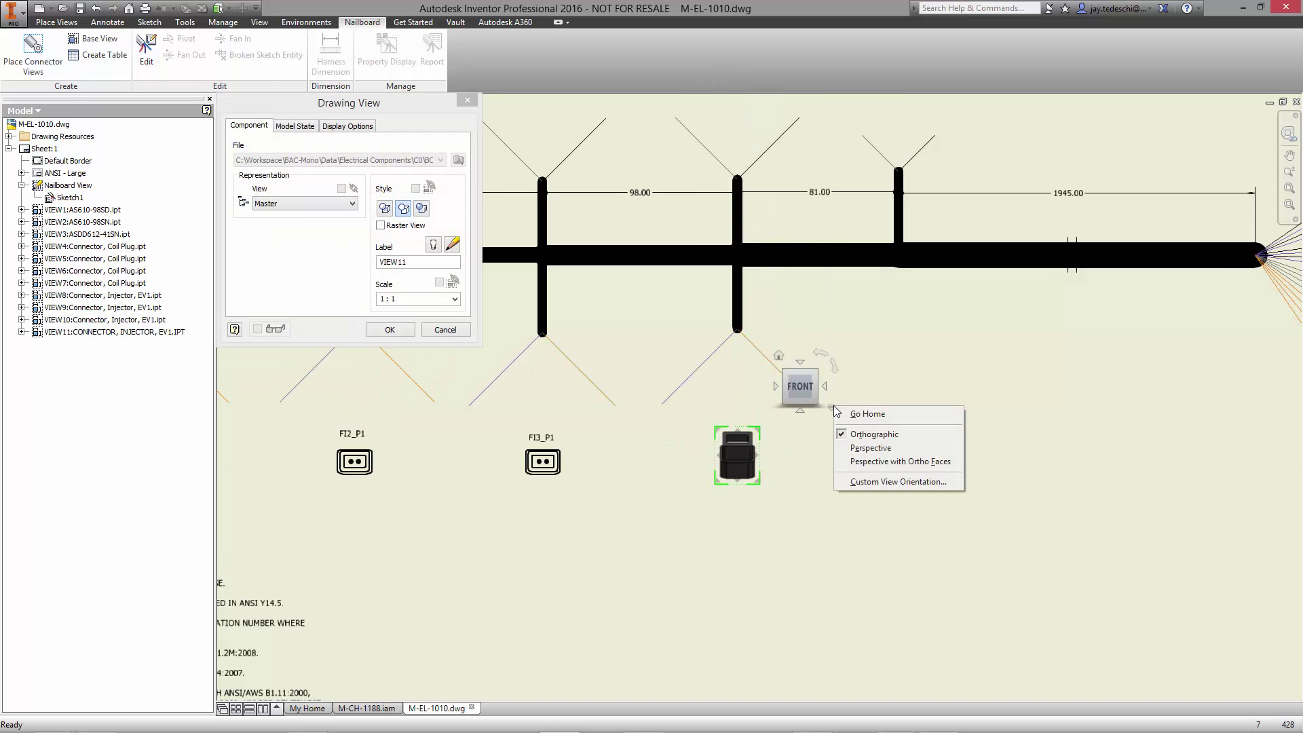
{"action": "left_click", "coordinate": [878, 483]}
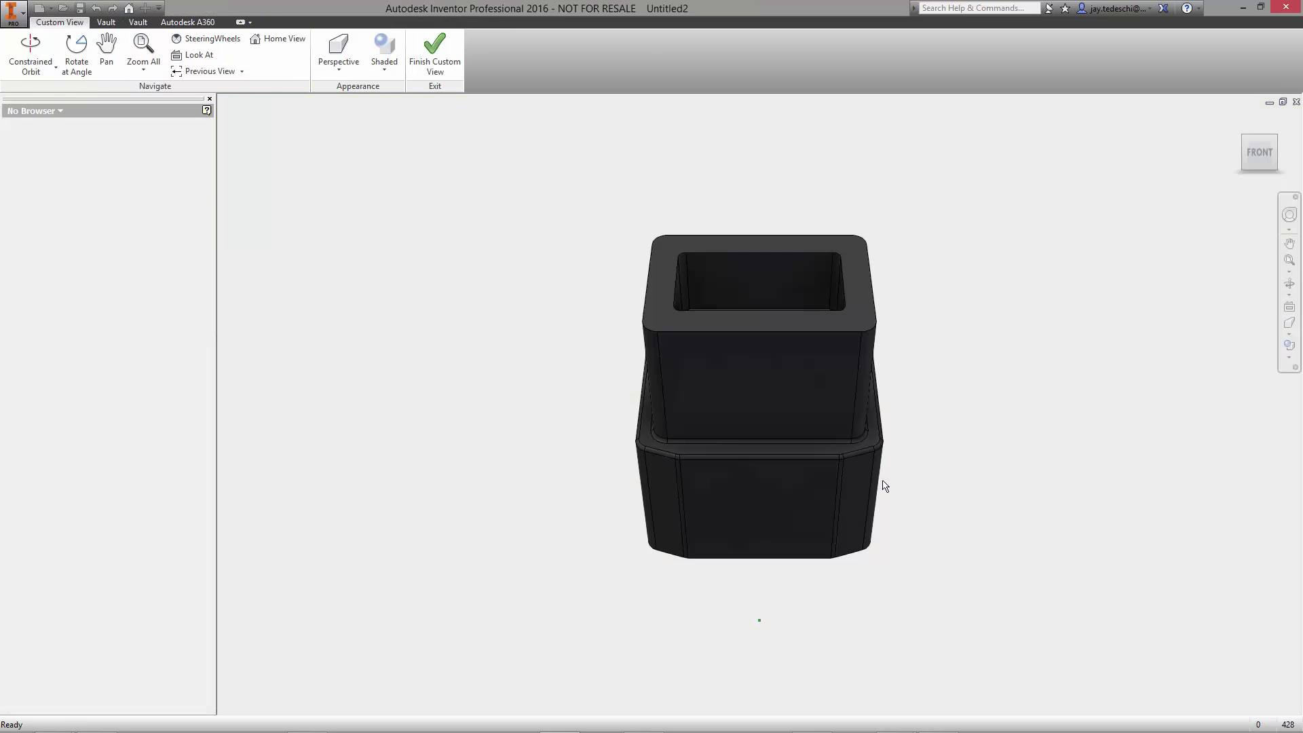
{"action": "left_click", "coordinate": [193, 54]}
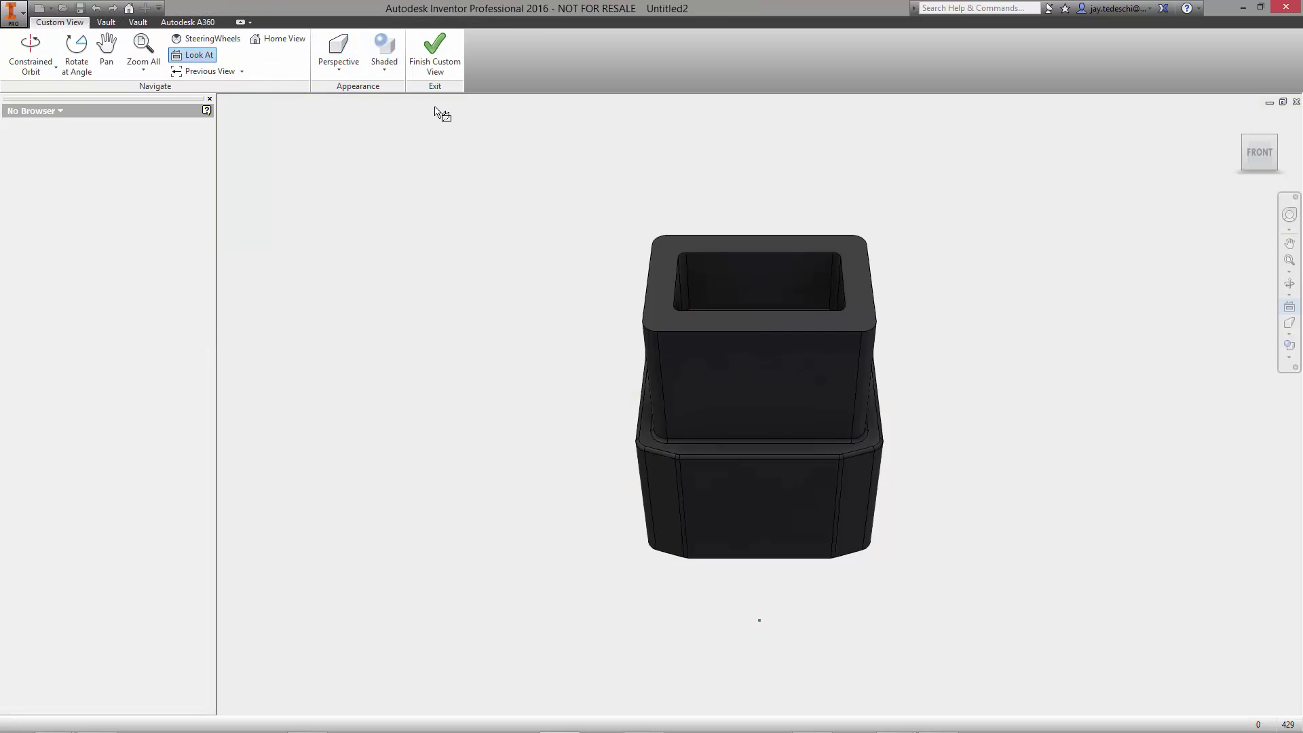
{"action": "left_click", "coordinate": [852, 275]}
{"action": "left_click", "coordinate": [340, 60]}
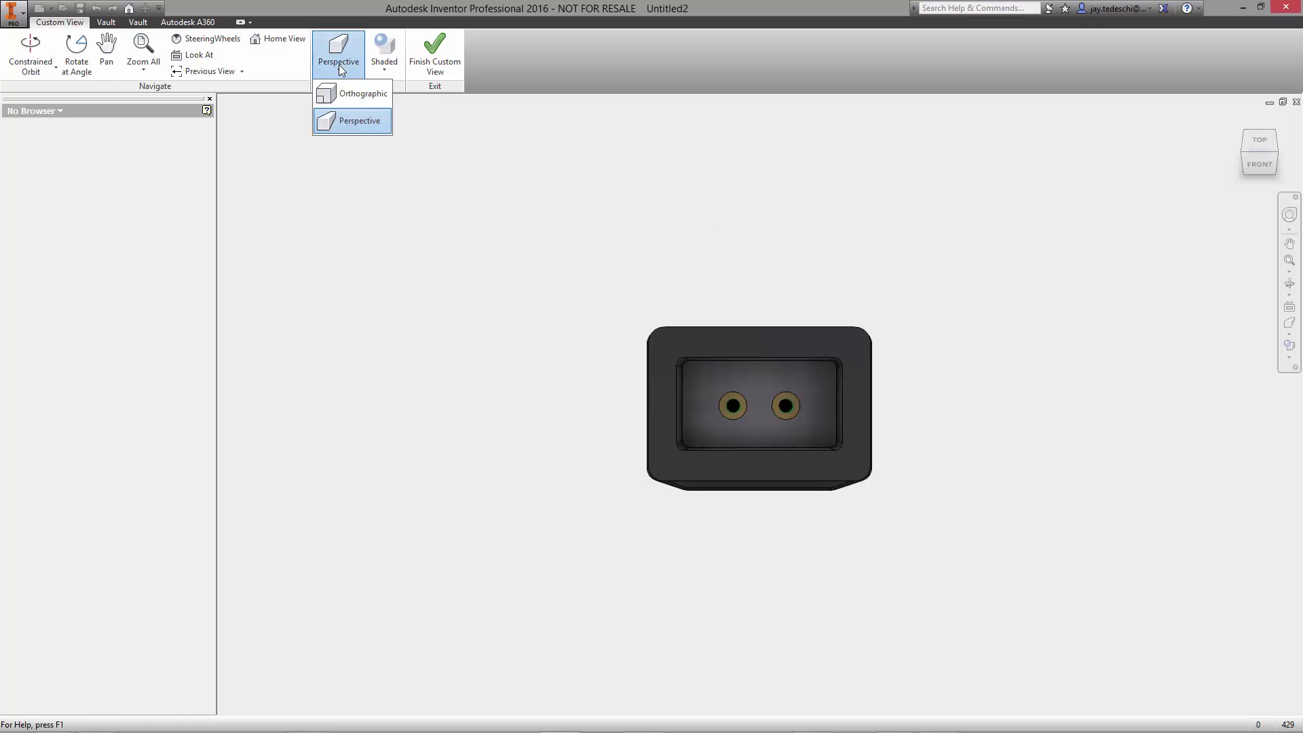
{"action": "left_click", "coordinate": [351, 90]}
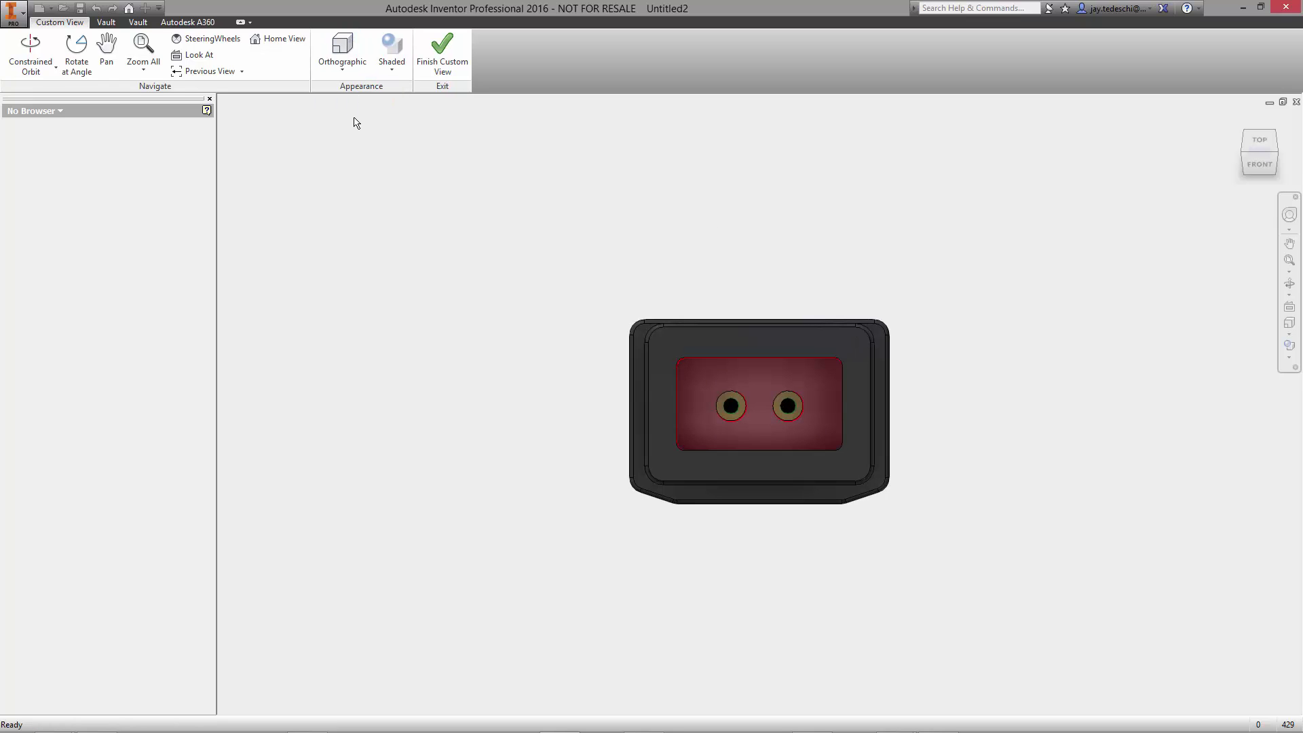
{"action": "left_click", "coordinate": [442, 59]}
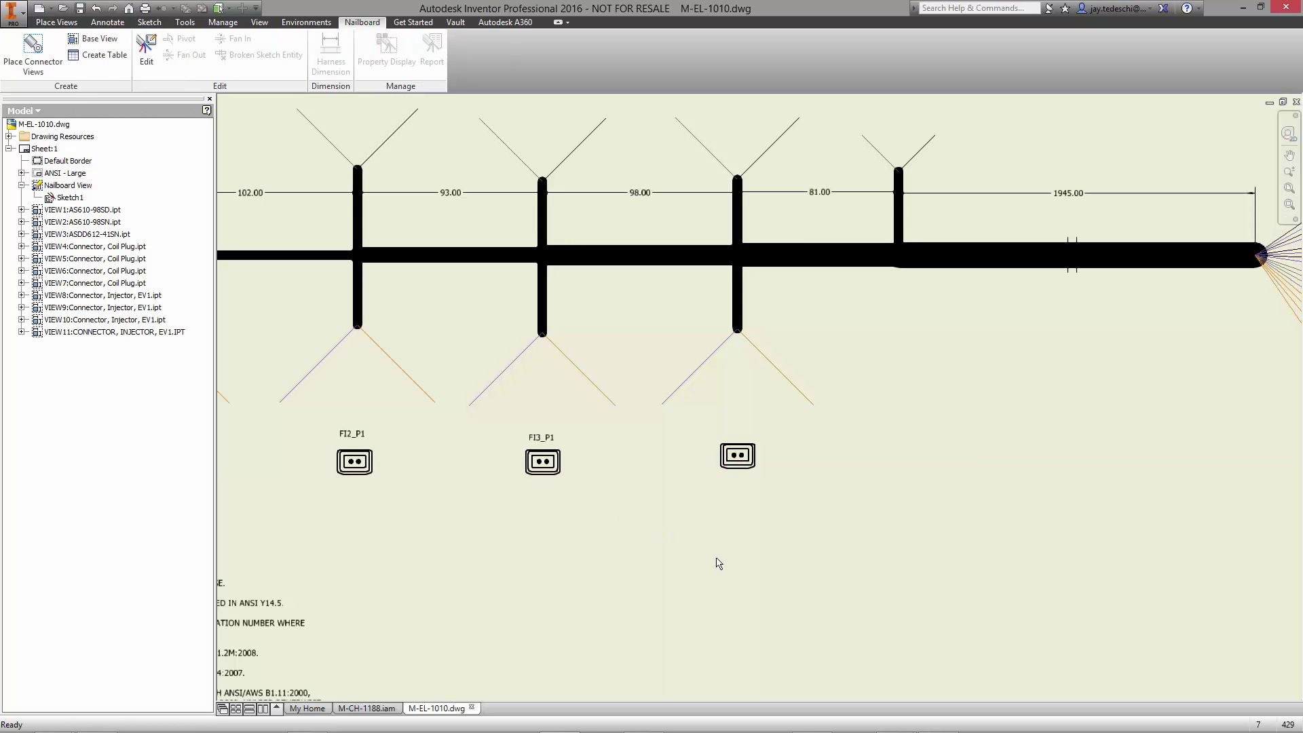
In the nailboard harness sketch, display RefDes labels on all parts so the new connector shows FI4_P1
{"action": "right_click", "coordinate": [923, 257]}
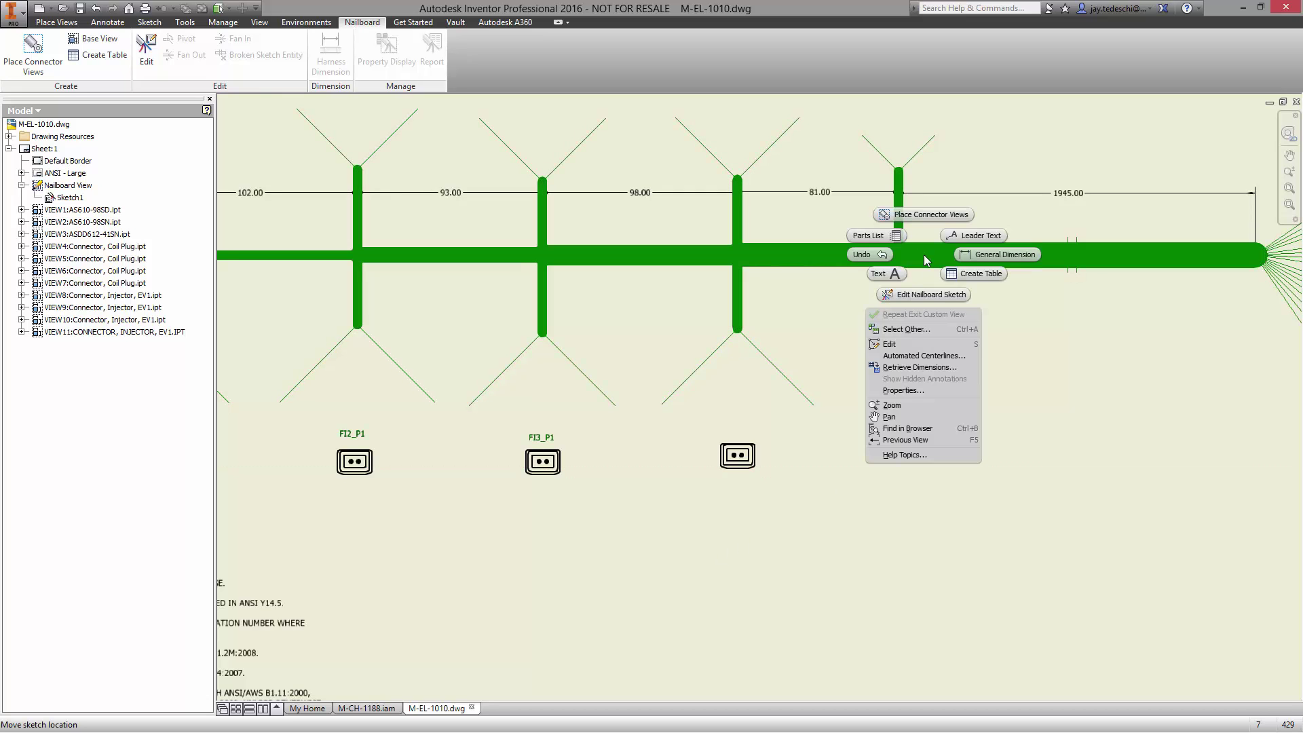
{"action": "left_click", "coordinate": [921, 297]}
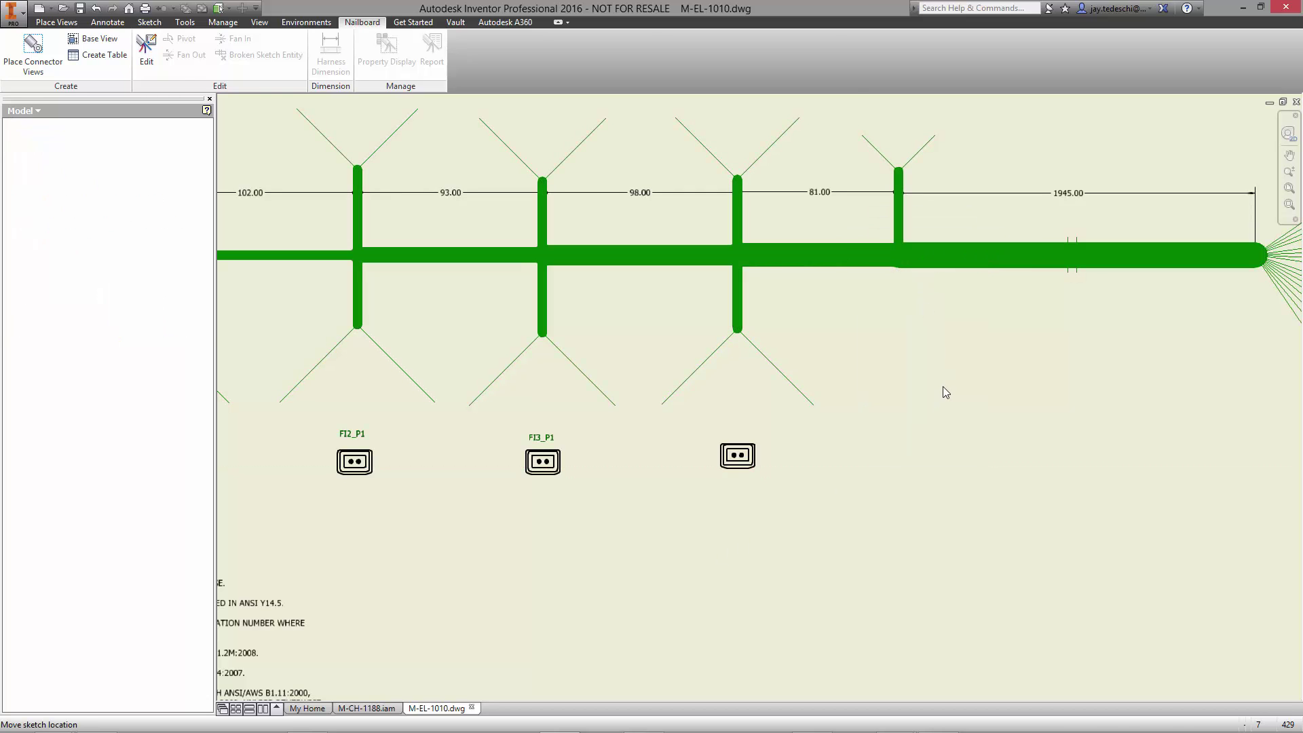
{"action": "right_click", "coordinate": [755, 434]}
{"action": "left_click", "coordinate": [760, 401]}
{"action": "left_click", "coordinate": [264, 231]}
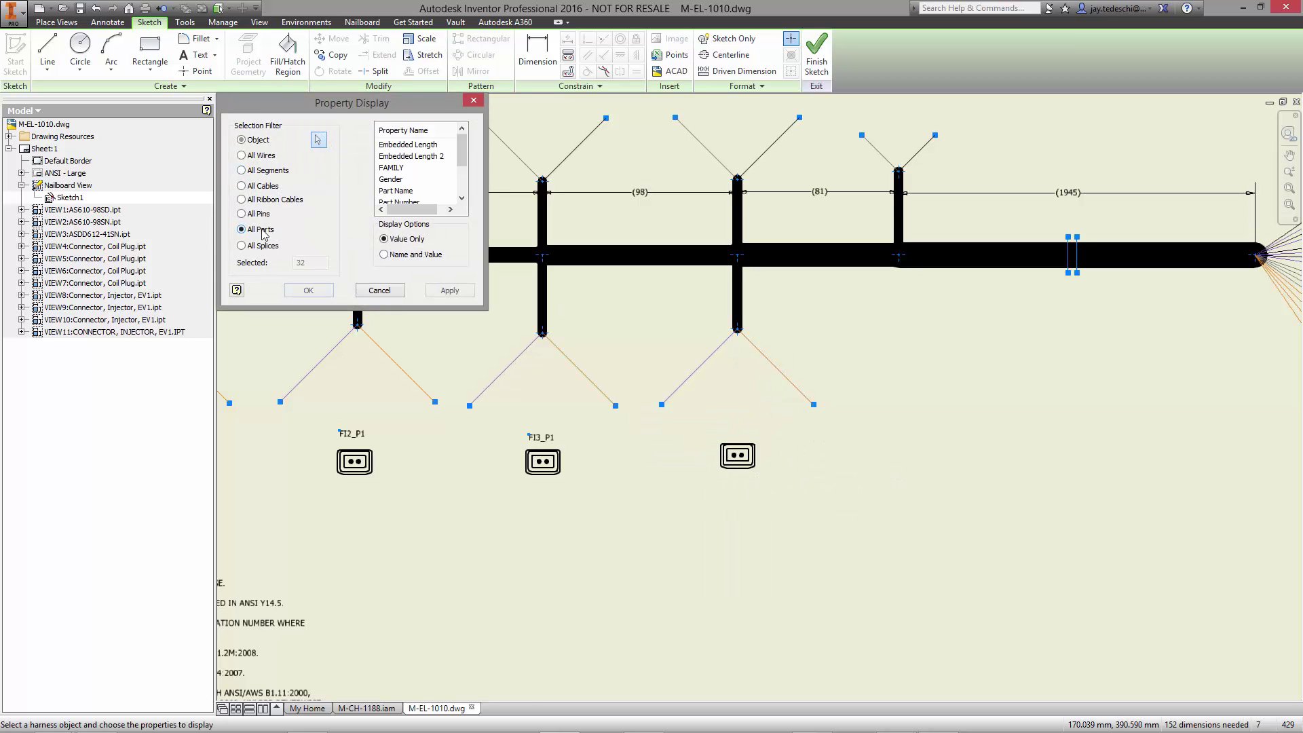
{"action": "left_click", "coordinate": [463, 198]}
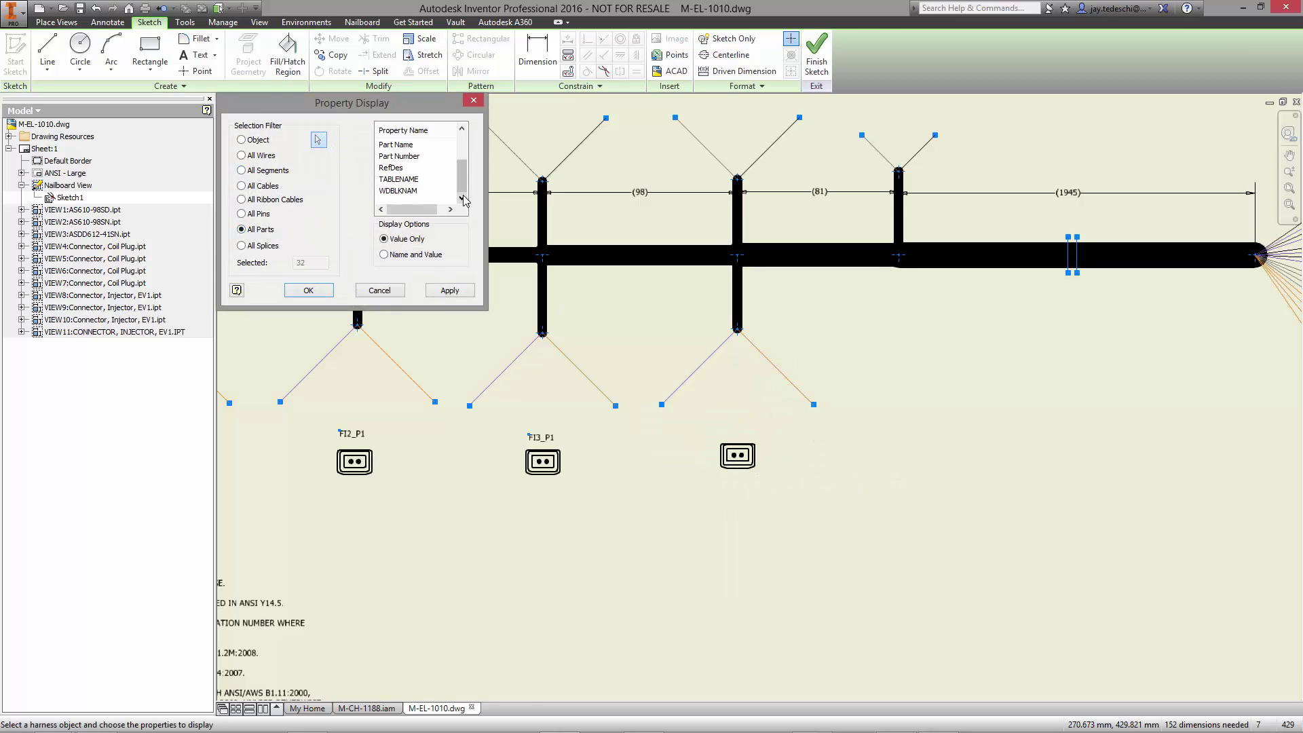
{"action": "left_click", "coordinate": [392, 167]}
{"action": "left_click", "coordinate": [308, 290]}
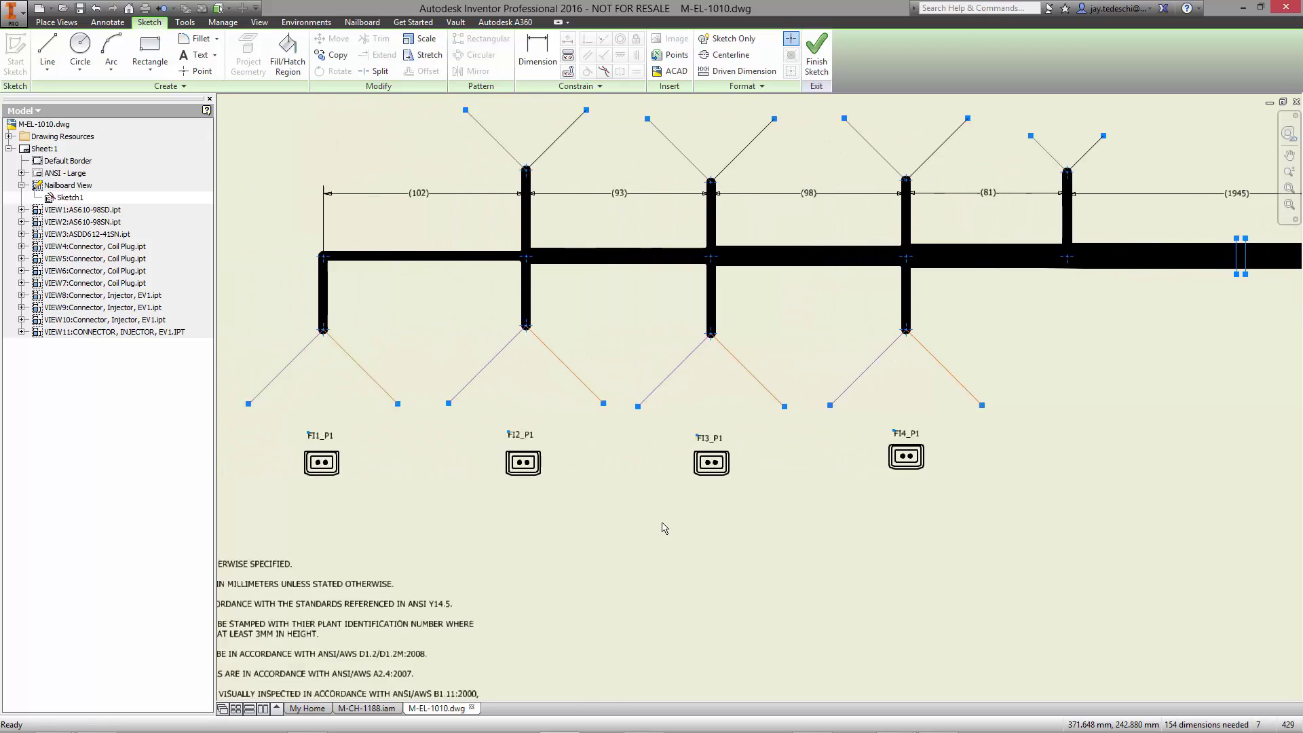
Display pin-number labels on all pins at every wire end, then finish the harness sketch
{"action": "right_click", "coordinate": [456, 377]}
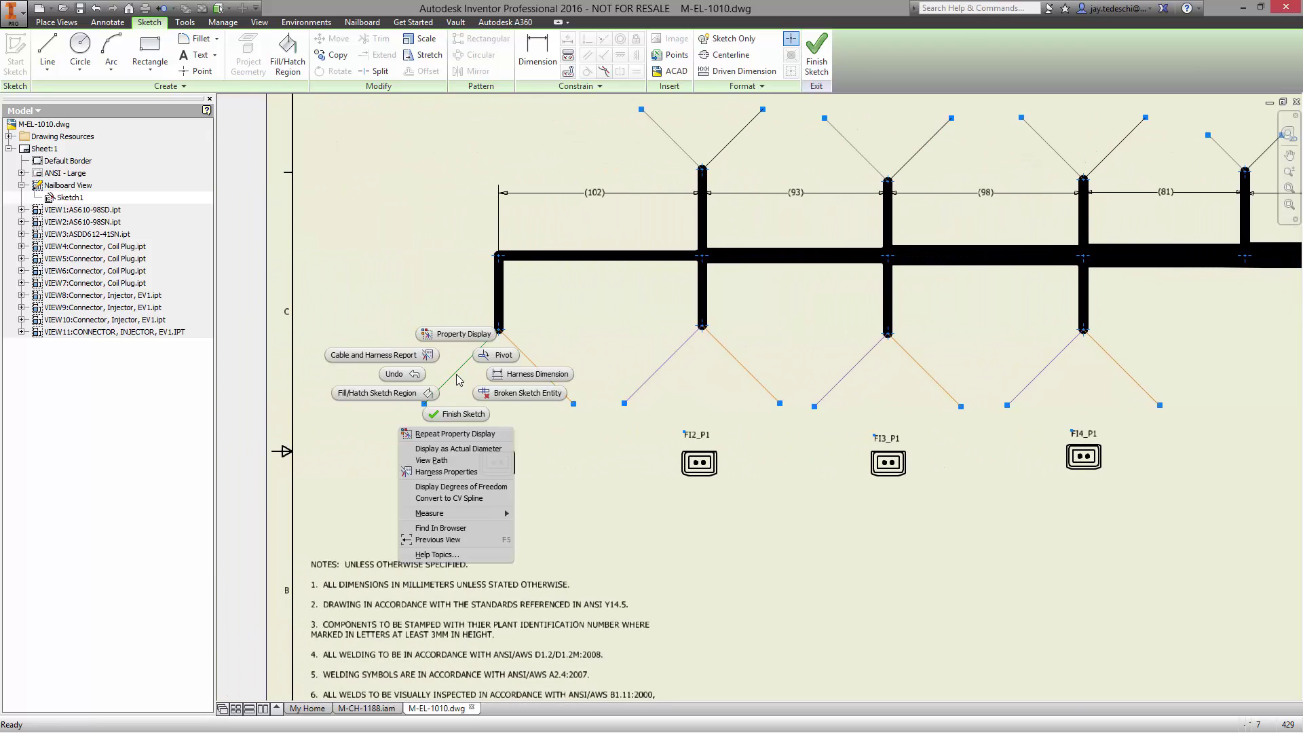
{"action": "left_click", "coordinate": [460, 334]}
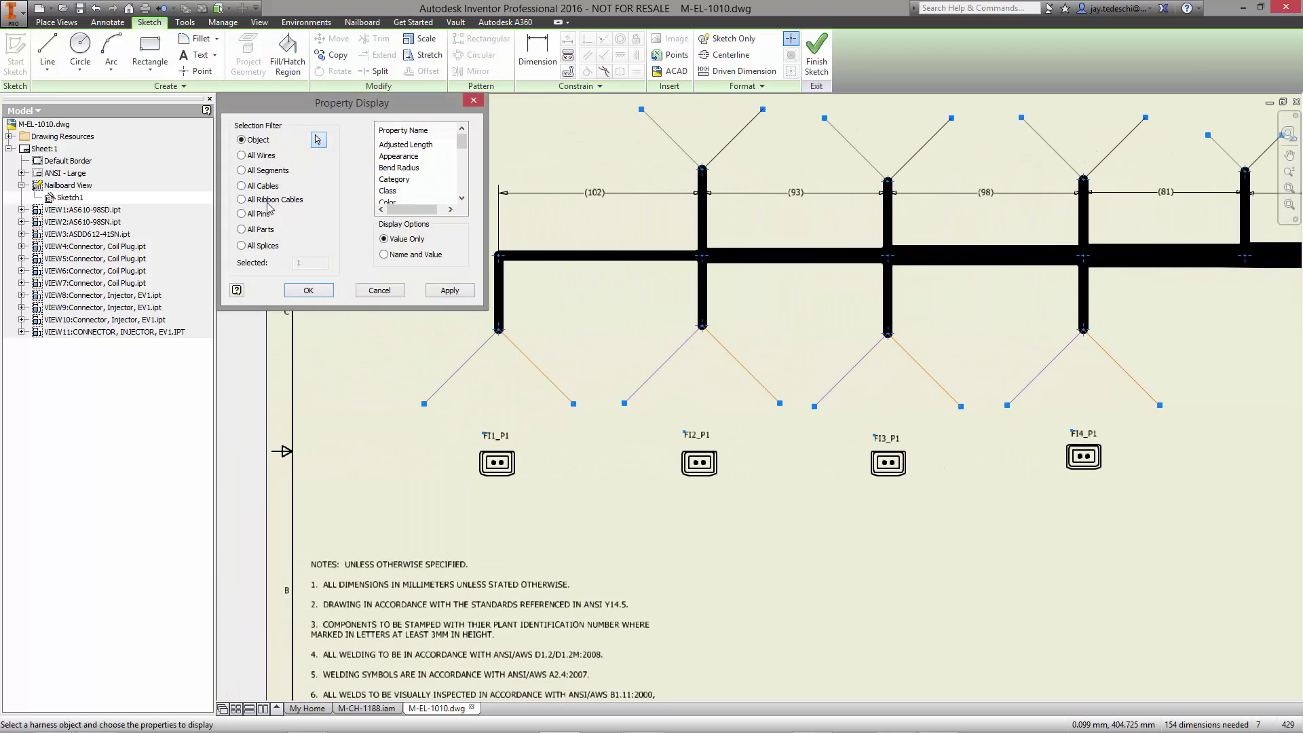
{"action": "left_click", "coordinate": [242, 213]}
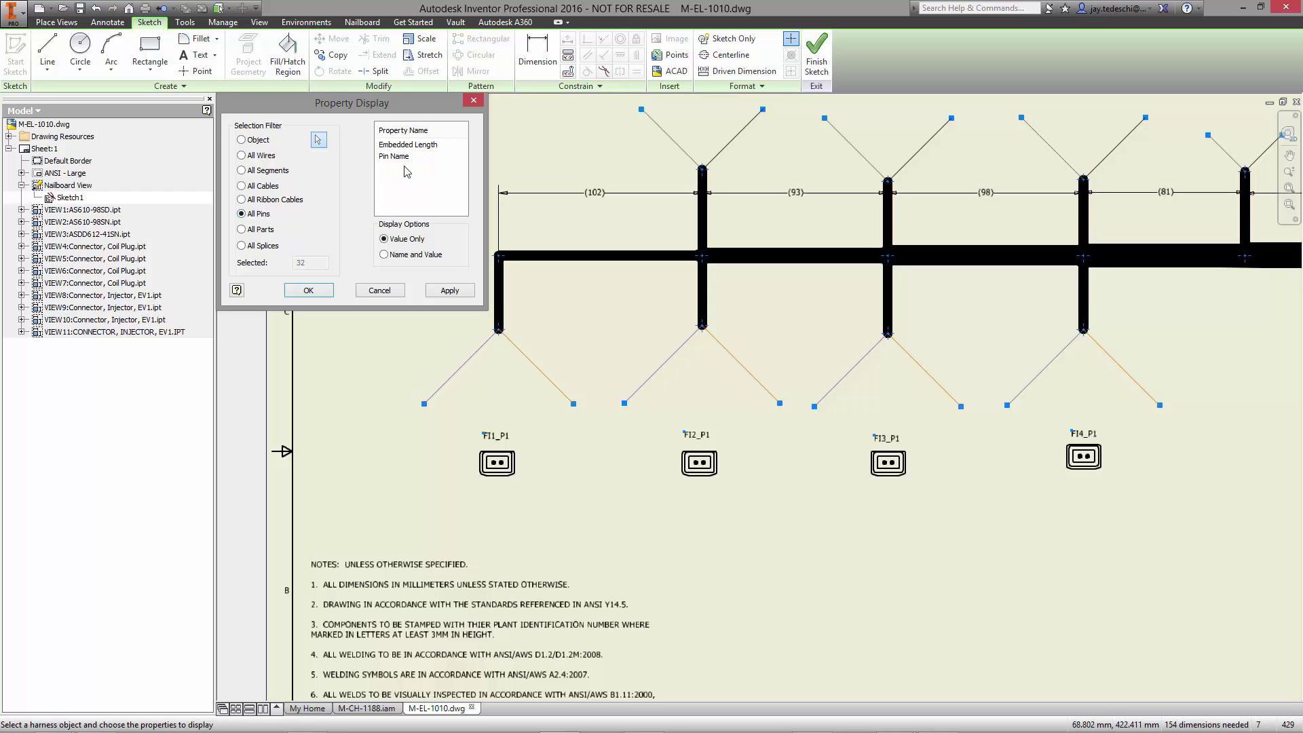
{"action": "left_click", "coordinate": [308, 290]}
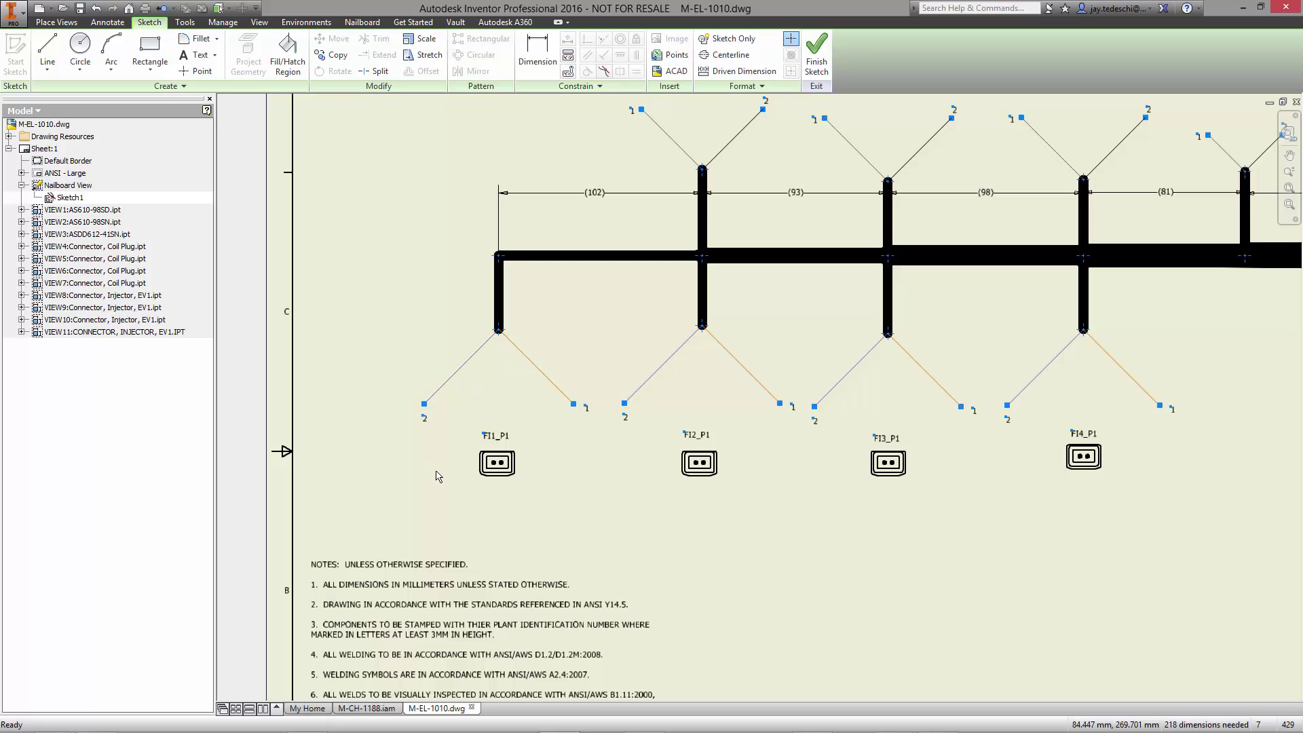
{"action": "left_click", "coordinate": [817, 55]}
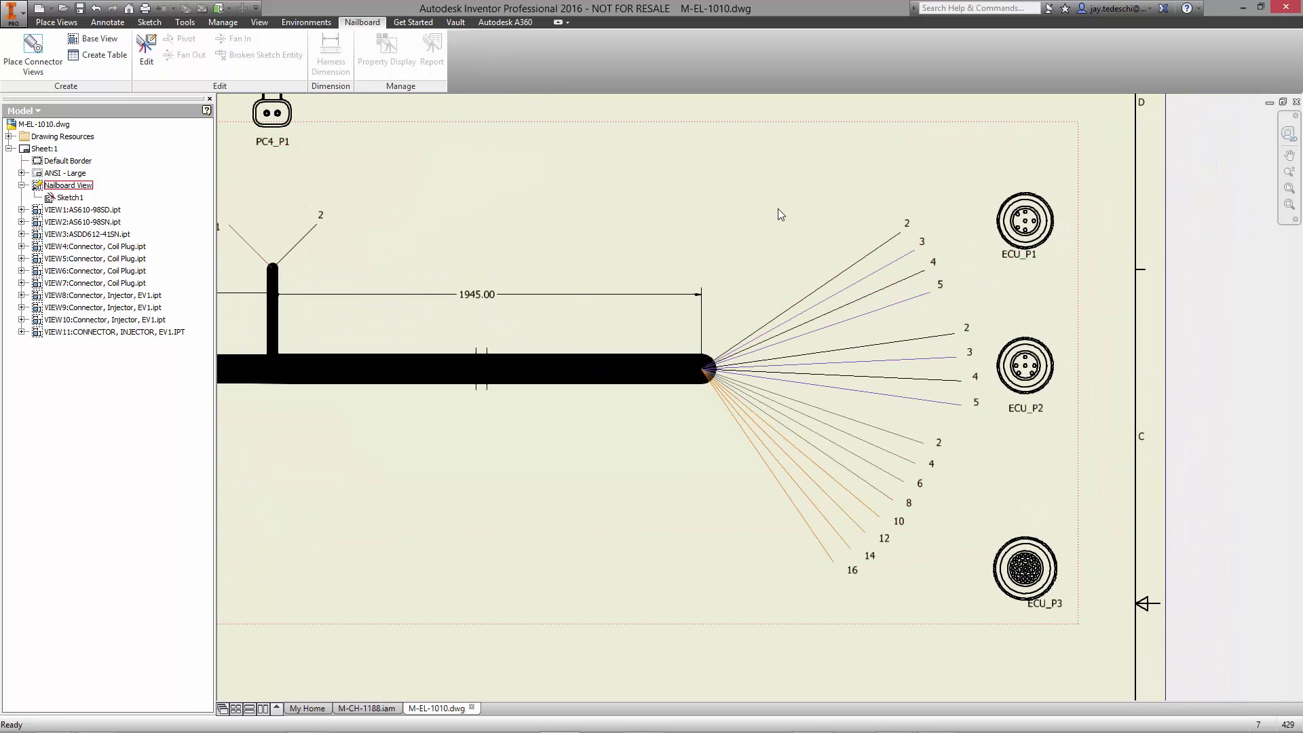
Zoom to the whole sheet and start a Vault check-in of M-EL-1010.dwg
{"action": "left_click", "coordinate": [1289, 188]}
{"action": "left_click", "coordinate": [27, 111]}
{"action": "left_click", "coordinate": [20, 159]}
{"action": "right_click", "coordinate": [83, 155]}
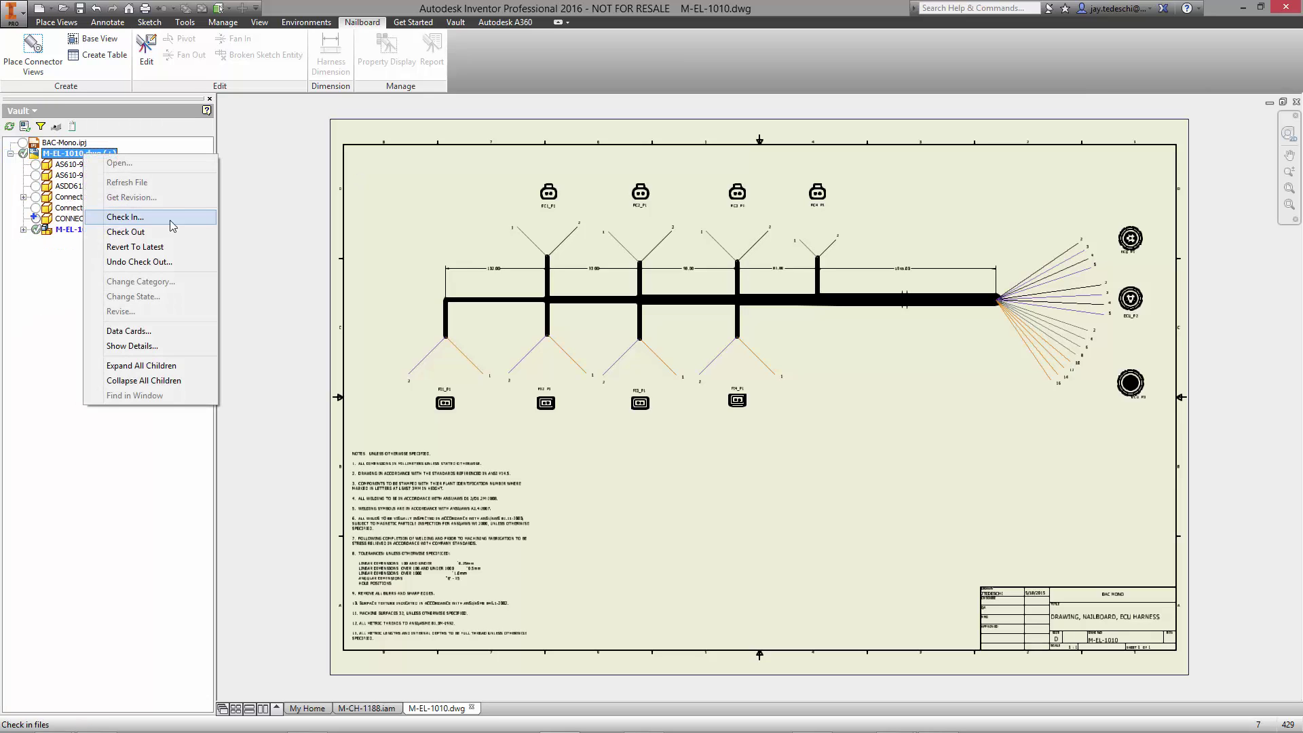
{"action": "left_click", "coordinate": [123, 217]}
Check in with the comment 'UPDATED TO INCLUDE NEW FUEL INJECTOR CONNECTOR AND WIRING'
{"action": "type", "text": "UPDATED TO INCLUDE NEW FUEL INJECTOR CONNEC"}
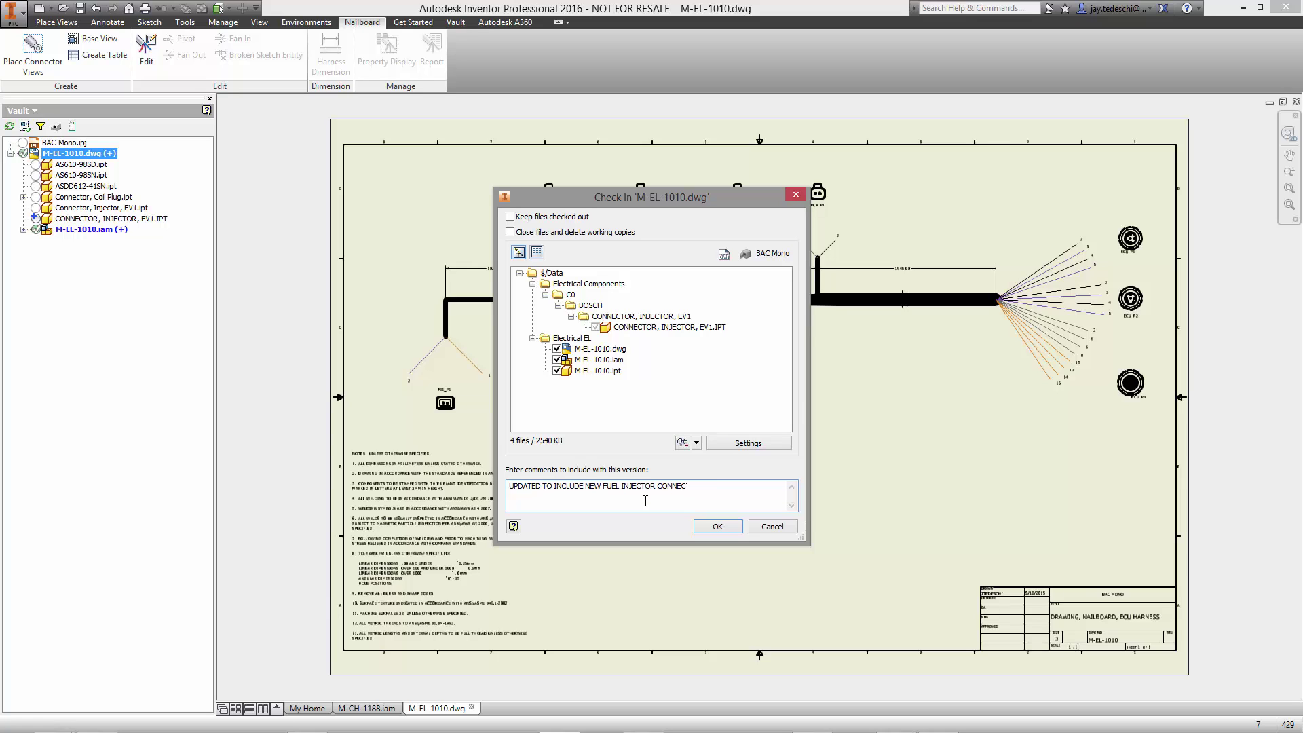
{"action": "type", "text": "TORS"}
{"action": "key", "text": "BackSpace"}
{"action": "type", "text": "AND WIRING"}
{"action": "left_click", "coordinate": [718, 527]}
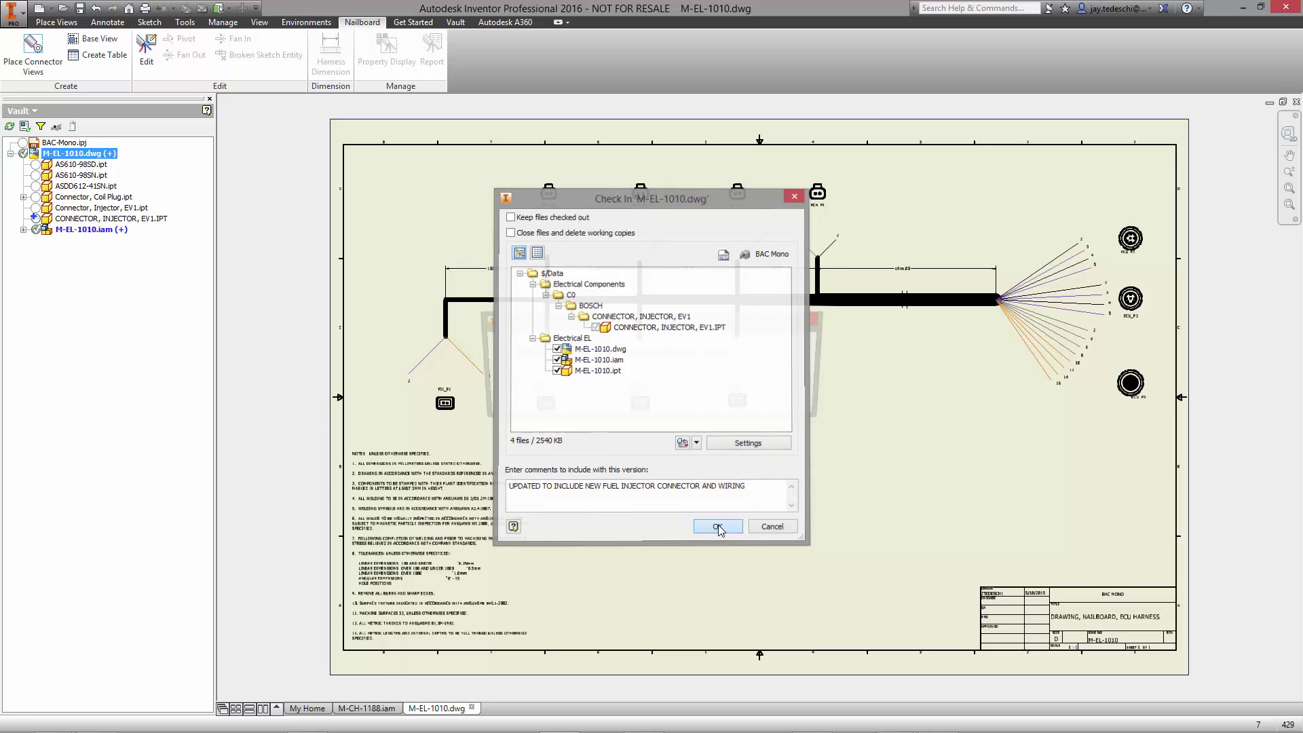